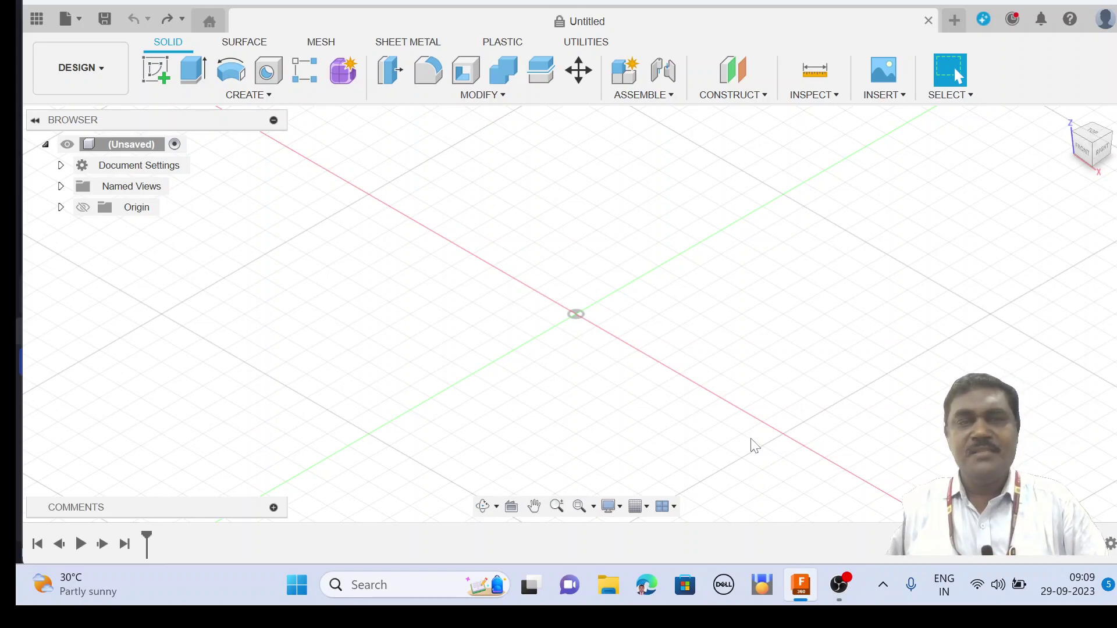
Start a sketch on the horizontal plane and draw a horizontal center-to-center slot just above the red axis, ending at the green axis
click(161, 76)
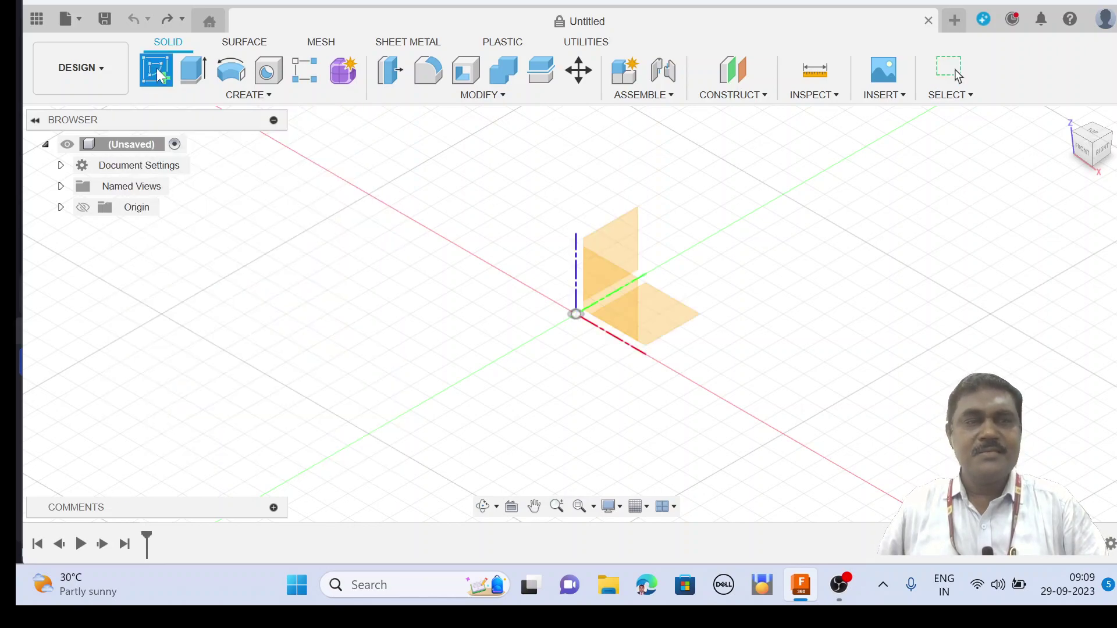
click(673, 312)
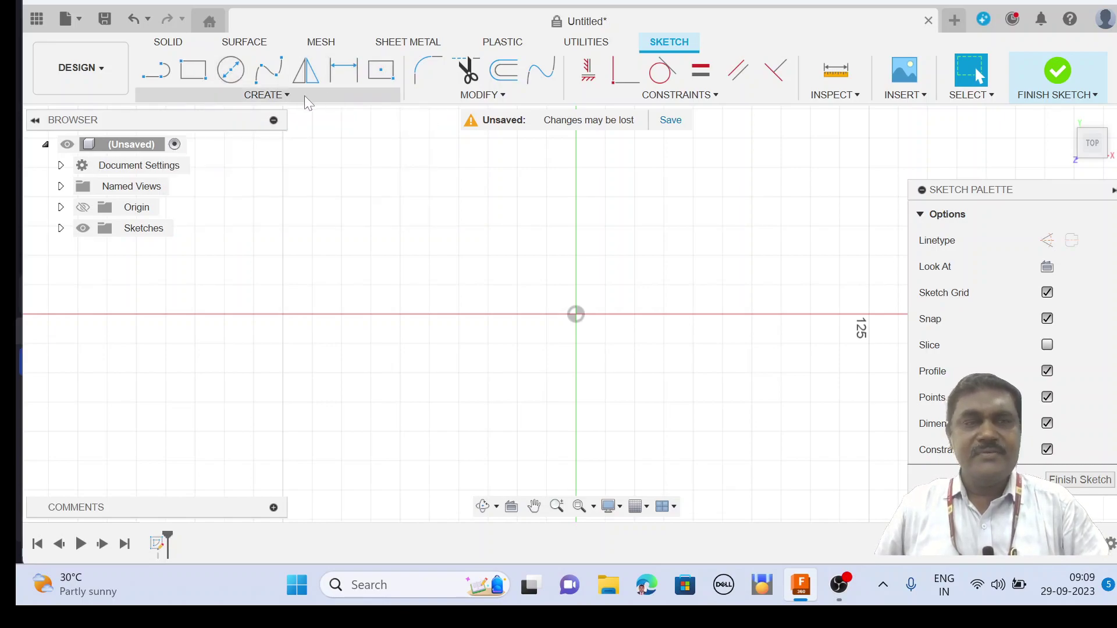
click(278, 97)
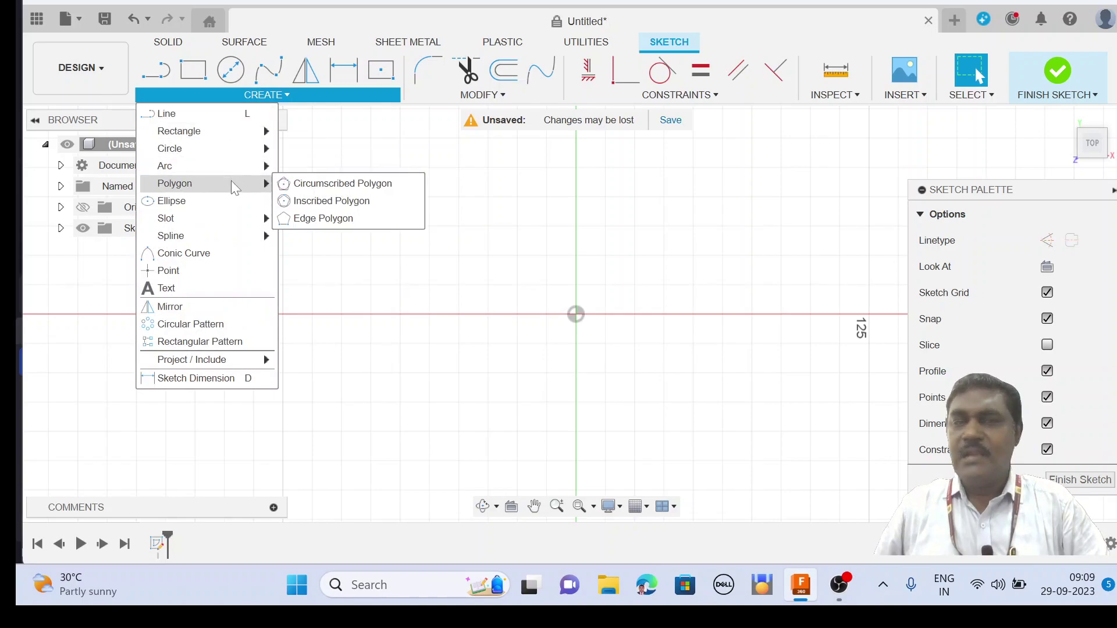
mouse_move(222, 215)
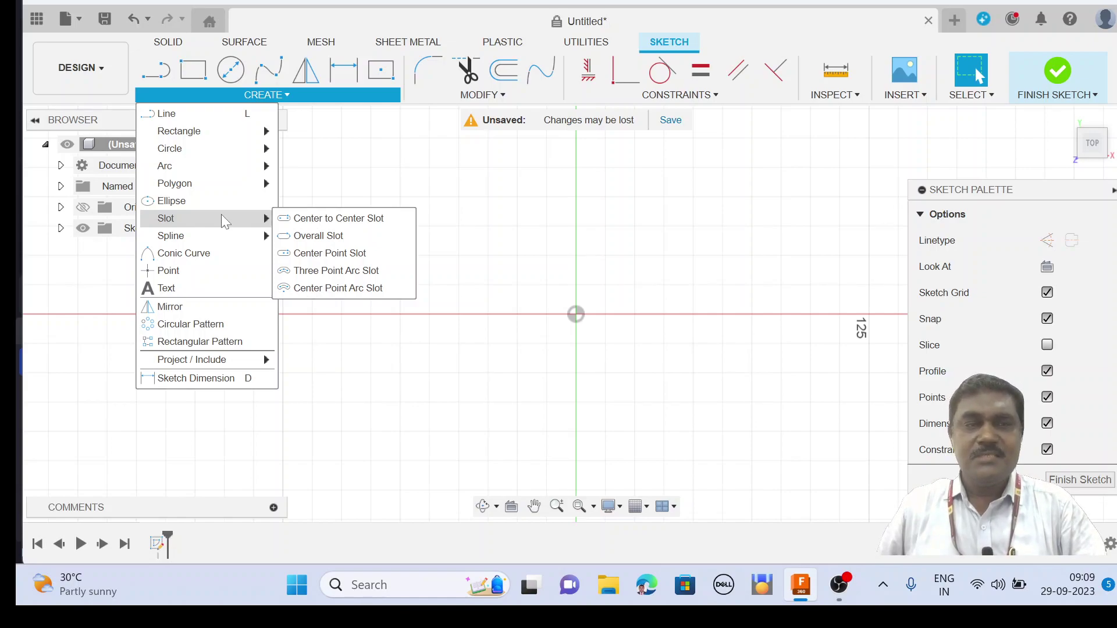
click(340, 219)
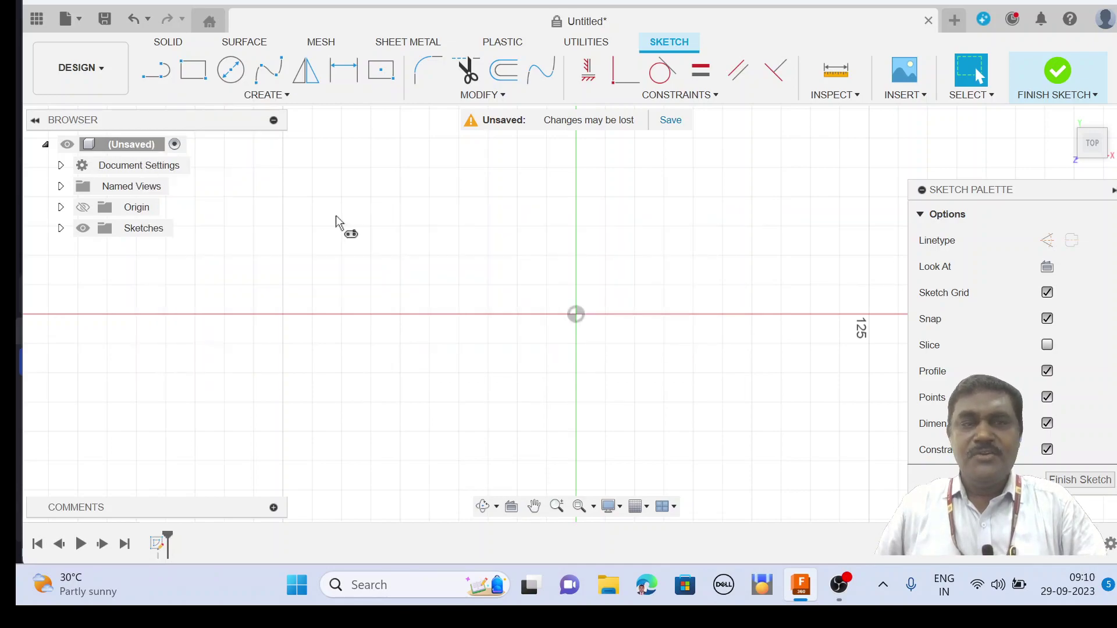
click(283, 313)
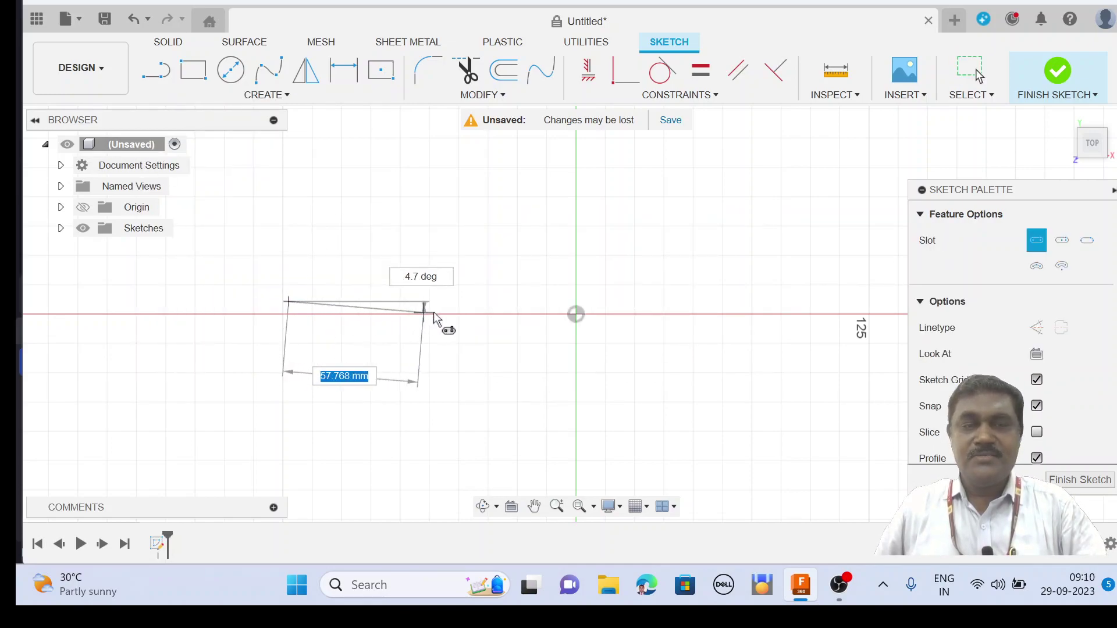
click(575, 306)
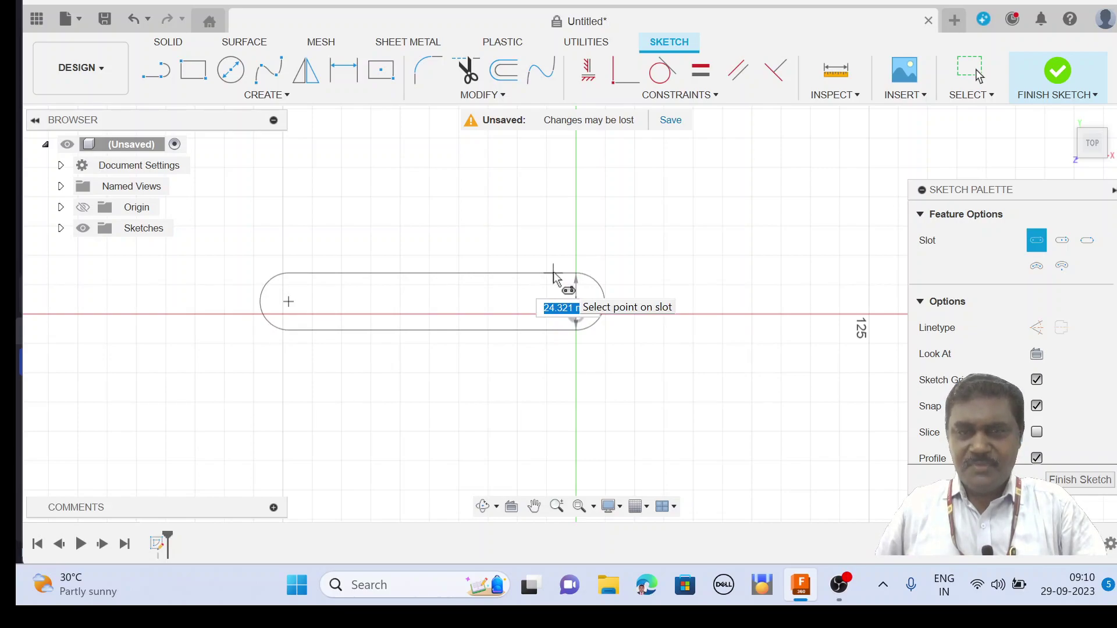
click(523, 268)
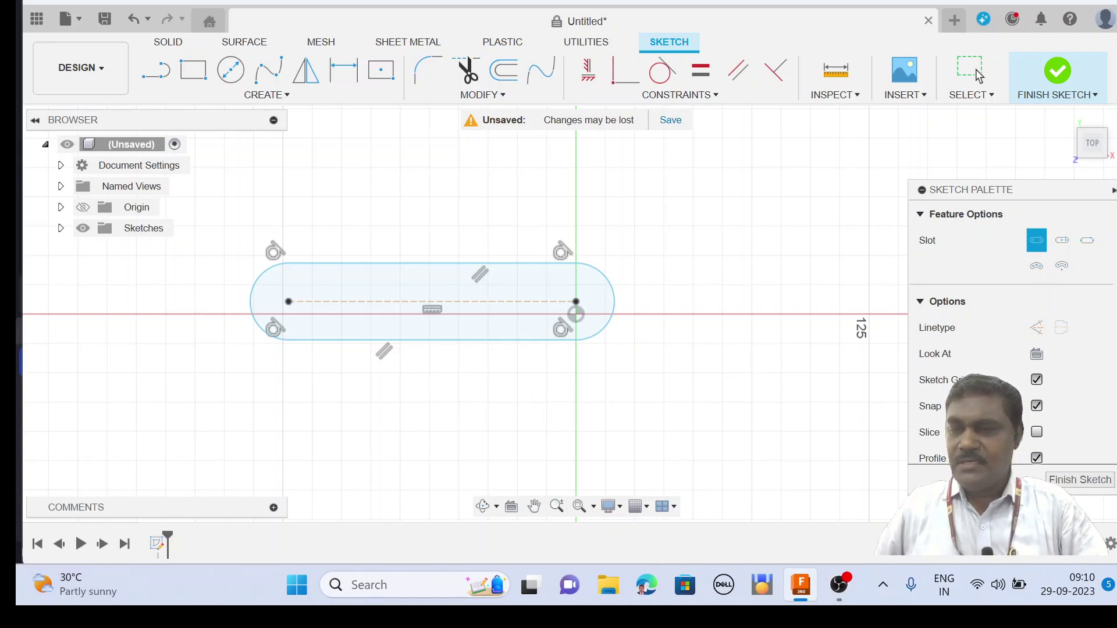
Hide the sketch constraint symbols and draw an overall slot about 45 mm long, tilted about 25 degrees, above the first slot
scroll(1063, 426, down, 5)
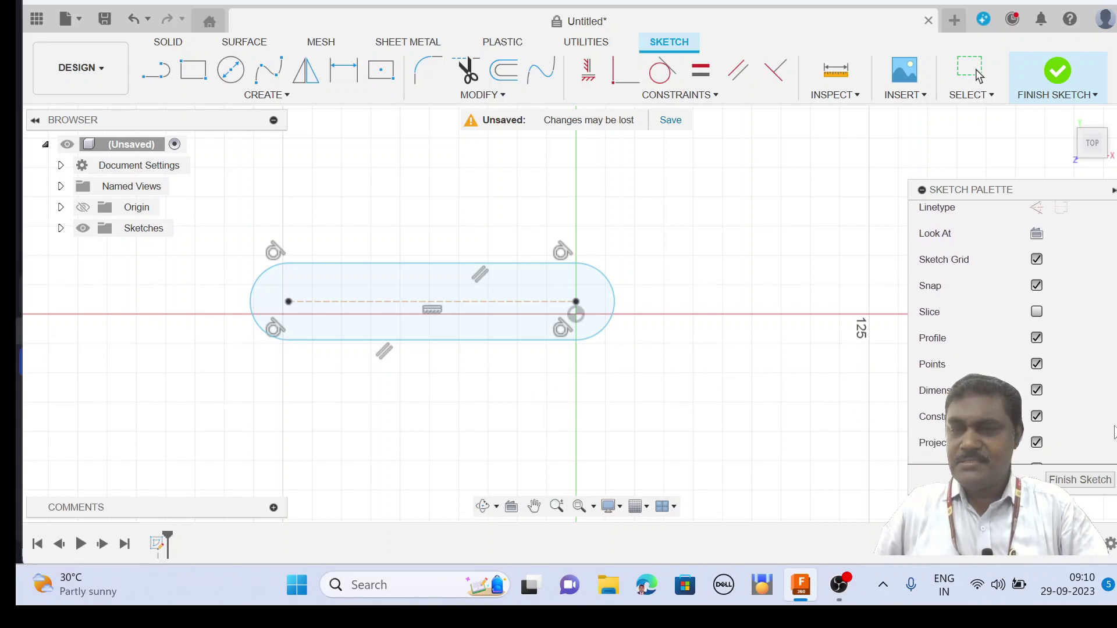
click(1037, 417)
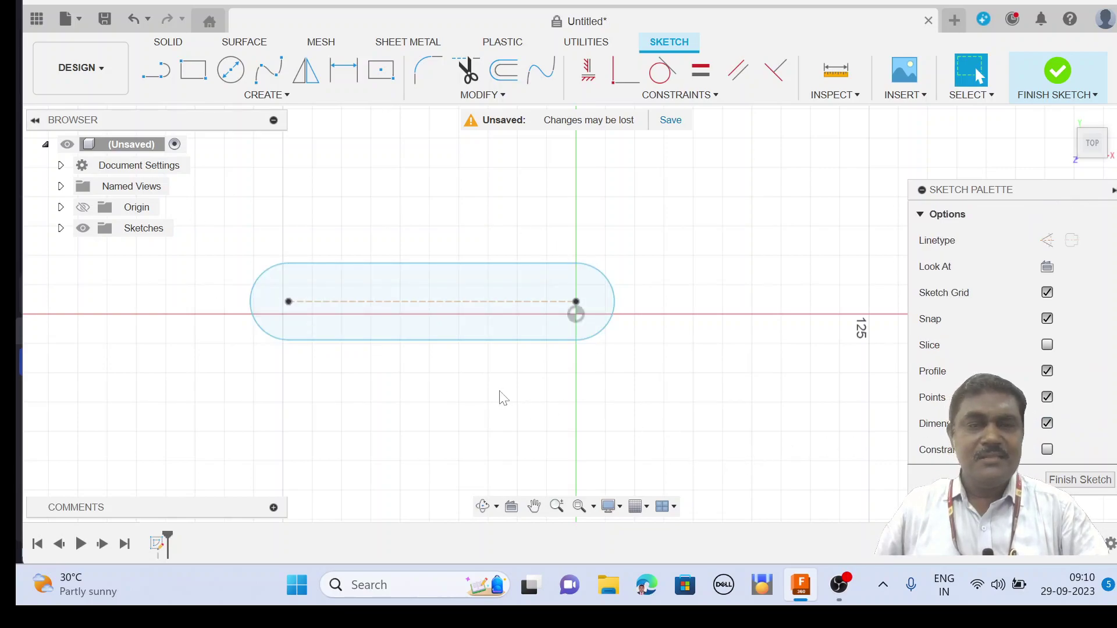
click(269, 93)
mouse_move(257, 223)
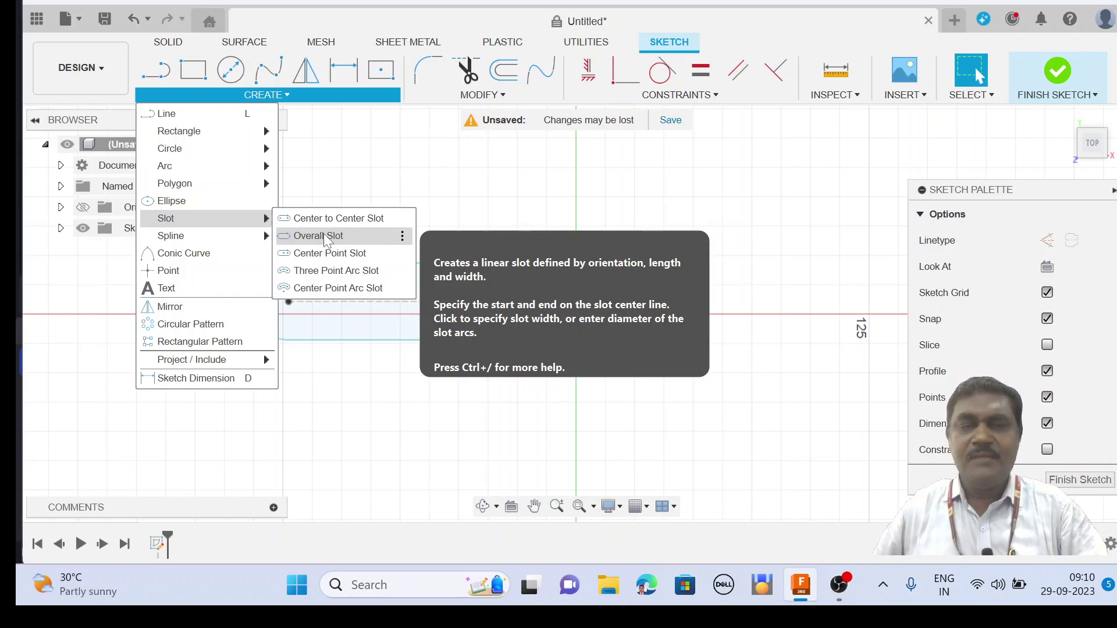
click(576, 303)
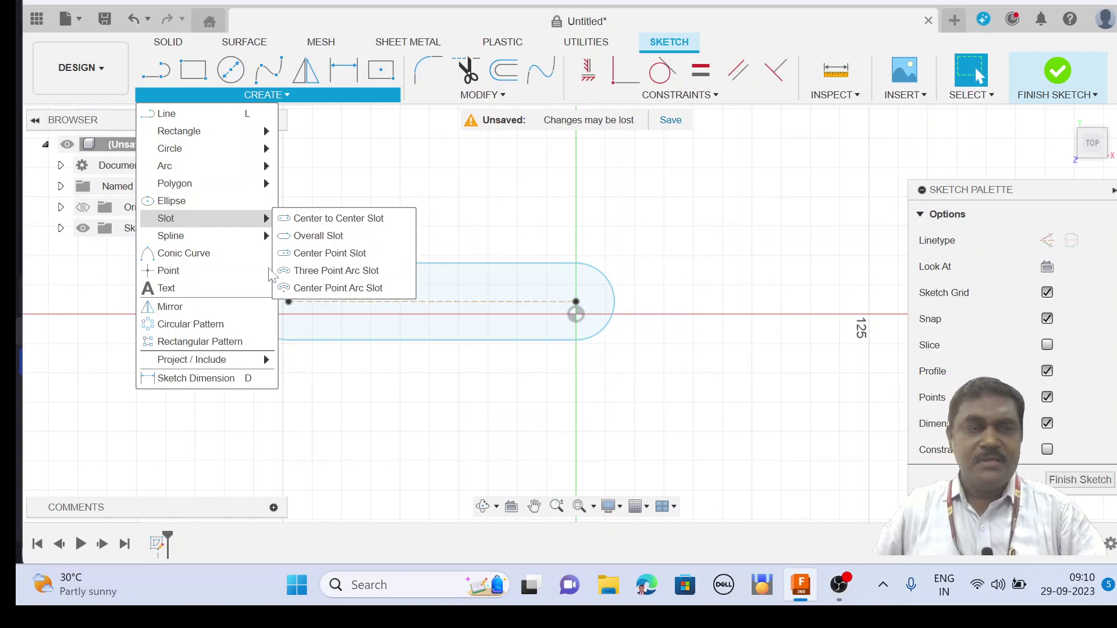
click(318, 236)
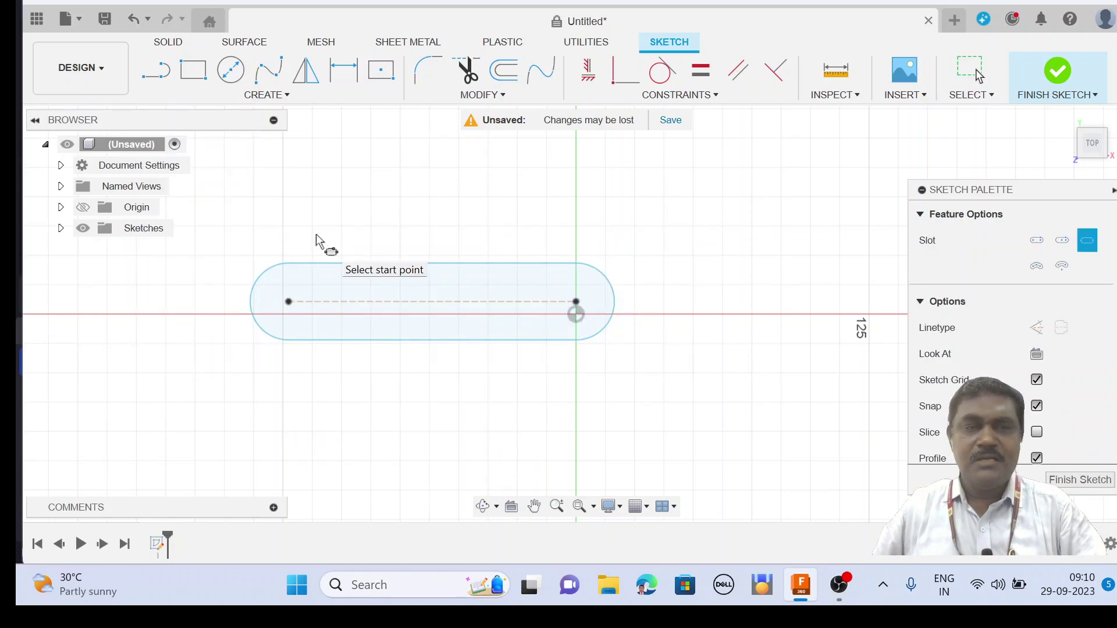
click(371, 198)
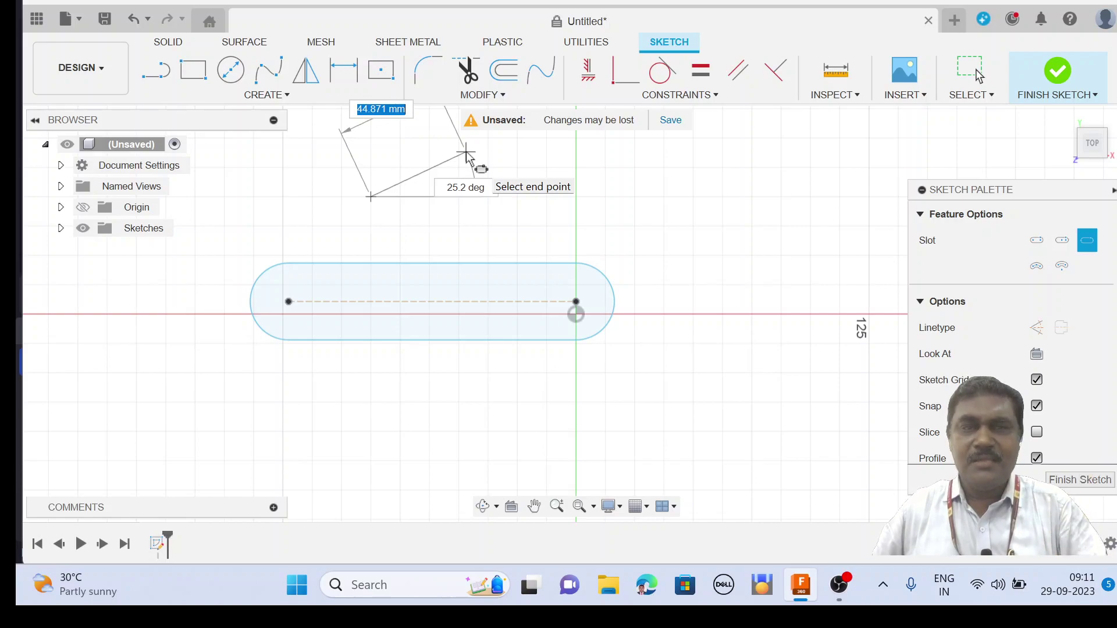
click(466, 153)
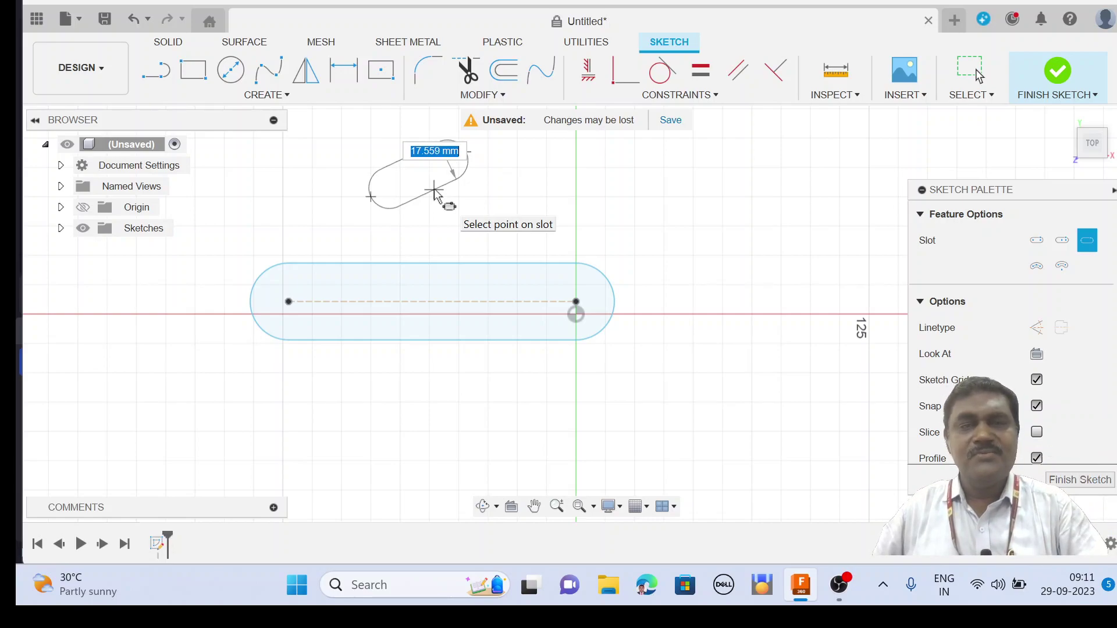
click(440, 201)
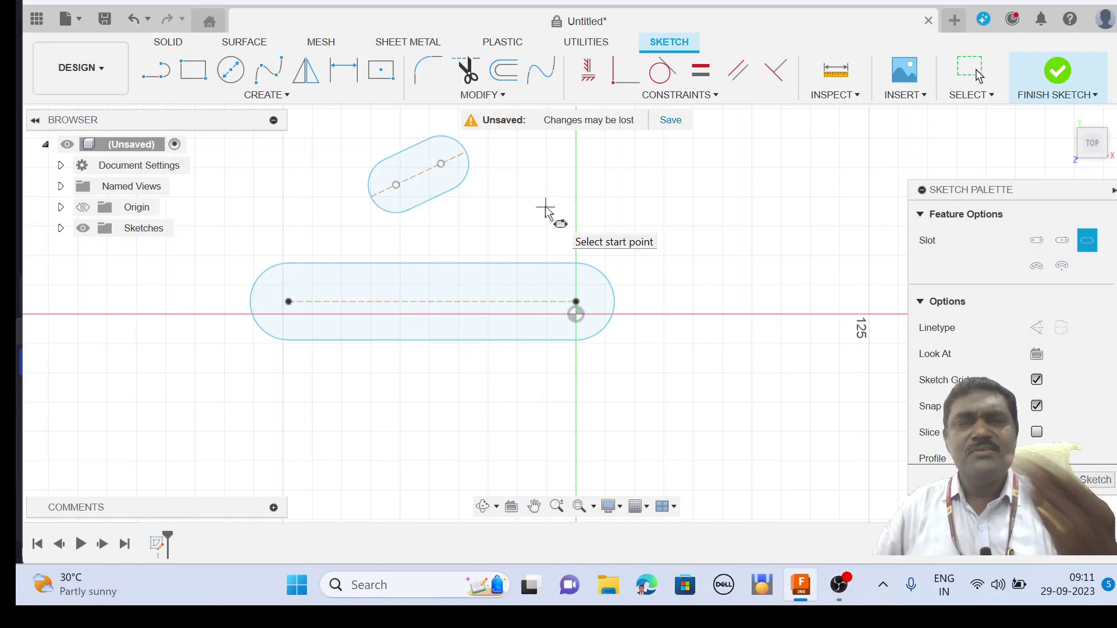
Draw a vertical center point slot about 34 mm wide, to the right of the green axis and mostly above the red axis
click(265, 99)
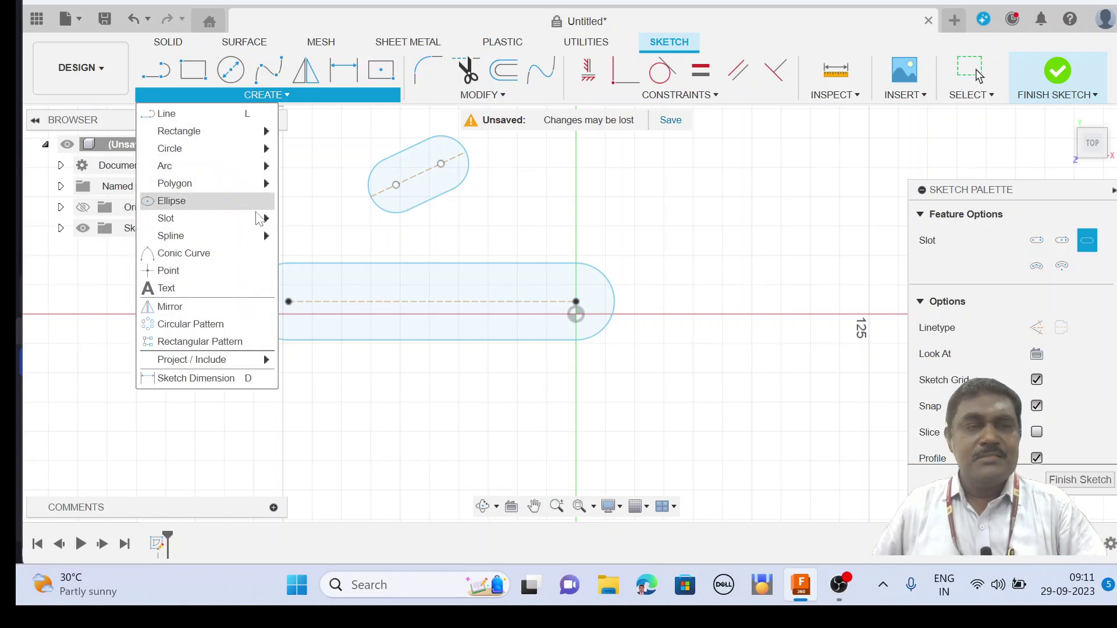
mouse_move(263, 223)
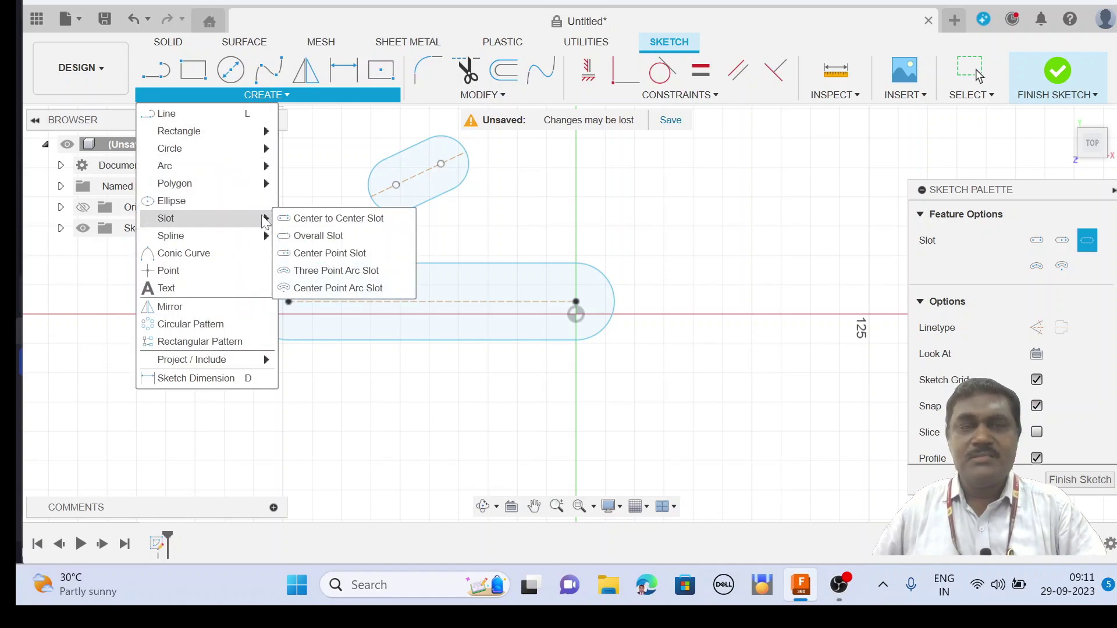
click(330, 252)
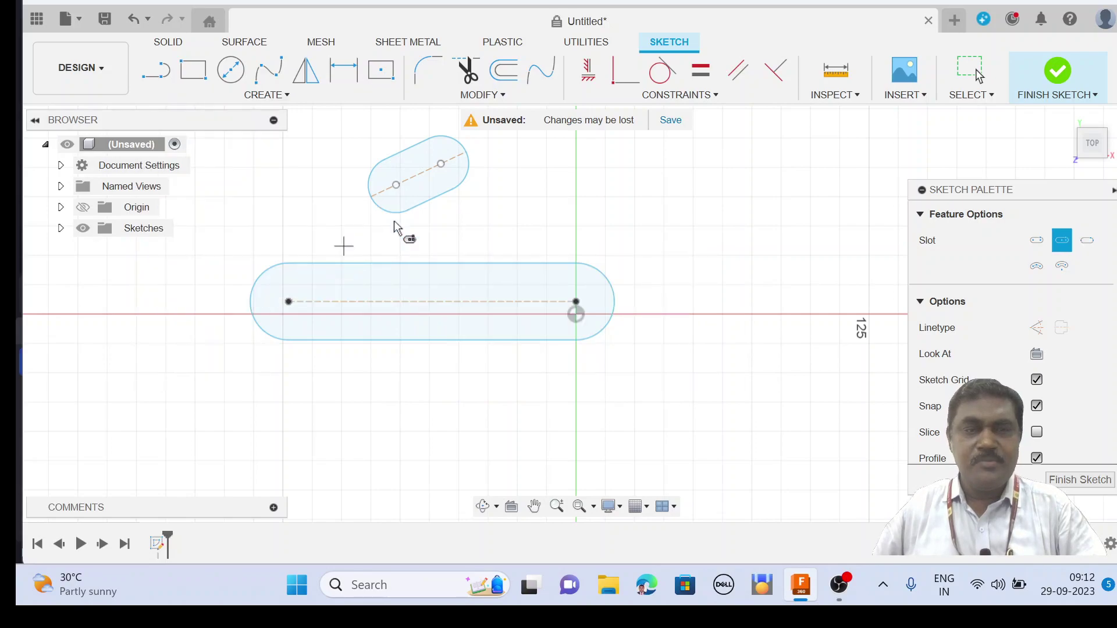
click(722, 198)
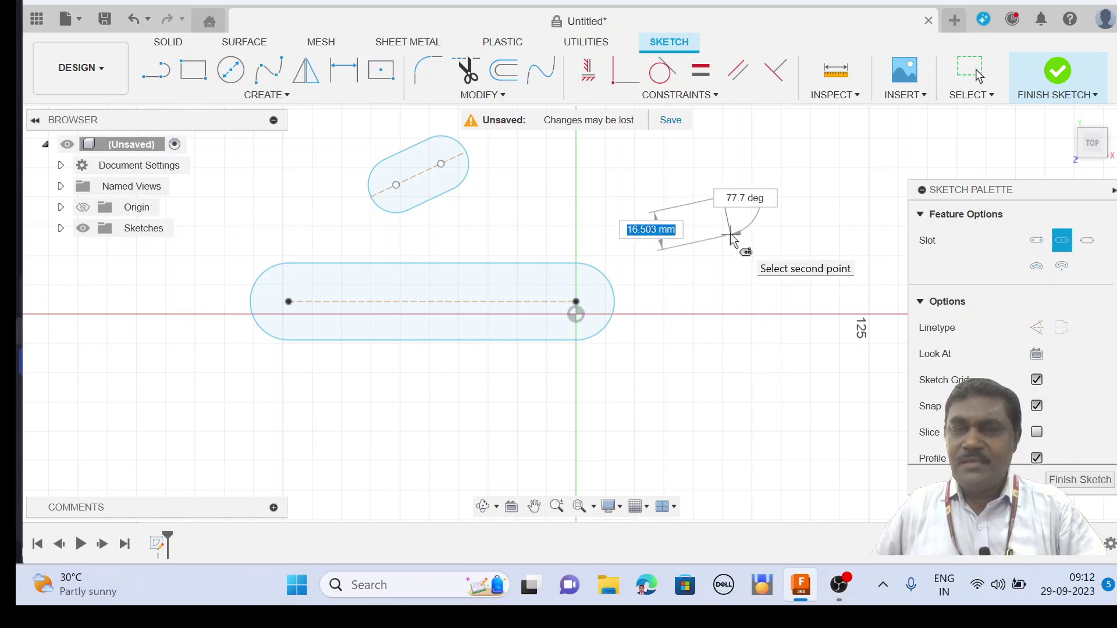
click(723, 270)
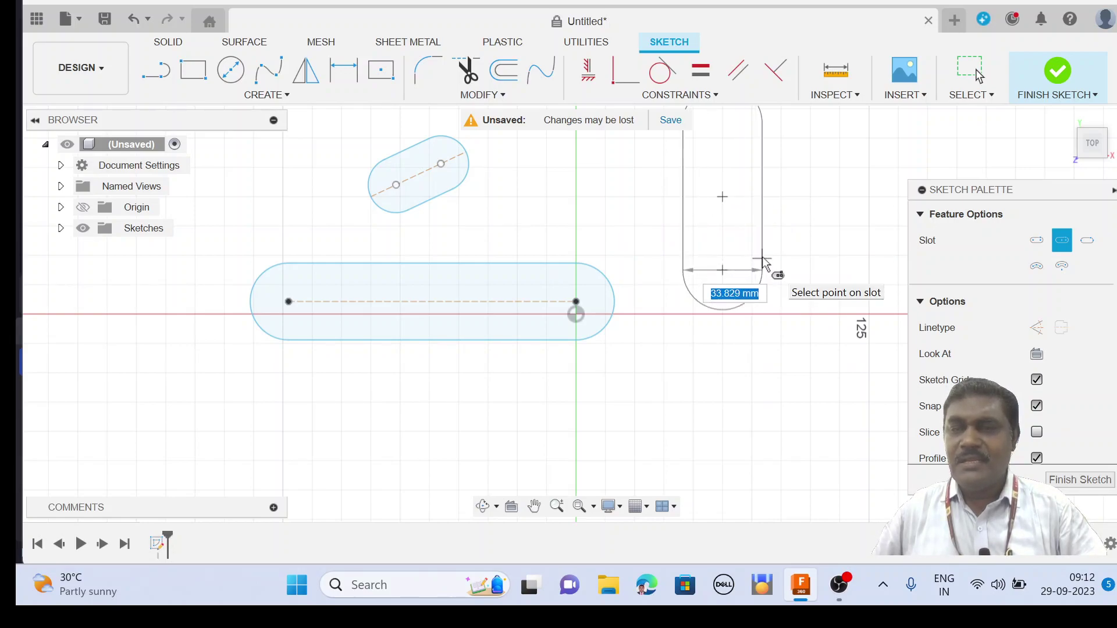
click(764, 266)
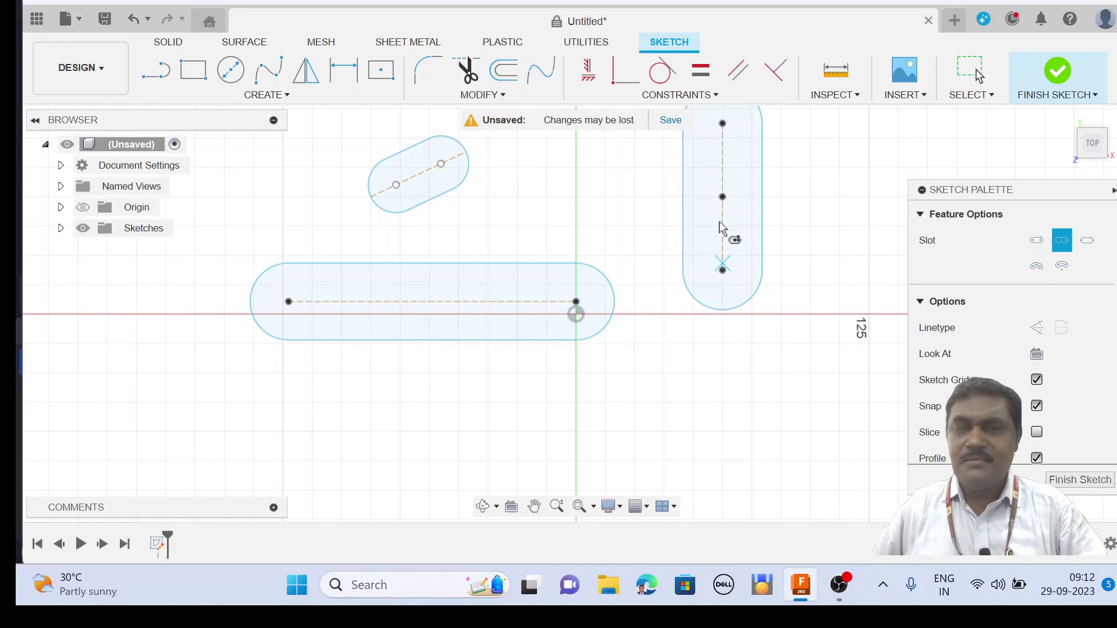
Draw a large C-shaped three point arc slot about 18 mm wide, overlapping the horizontal slot and opening to the right
click(256, 95)
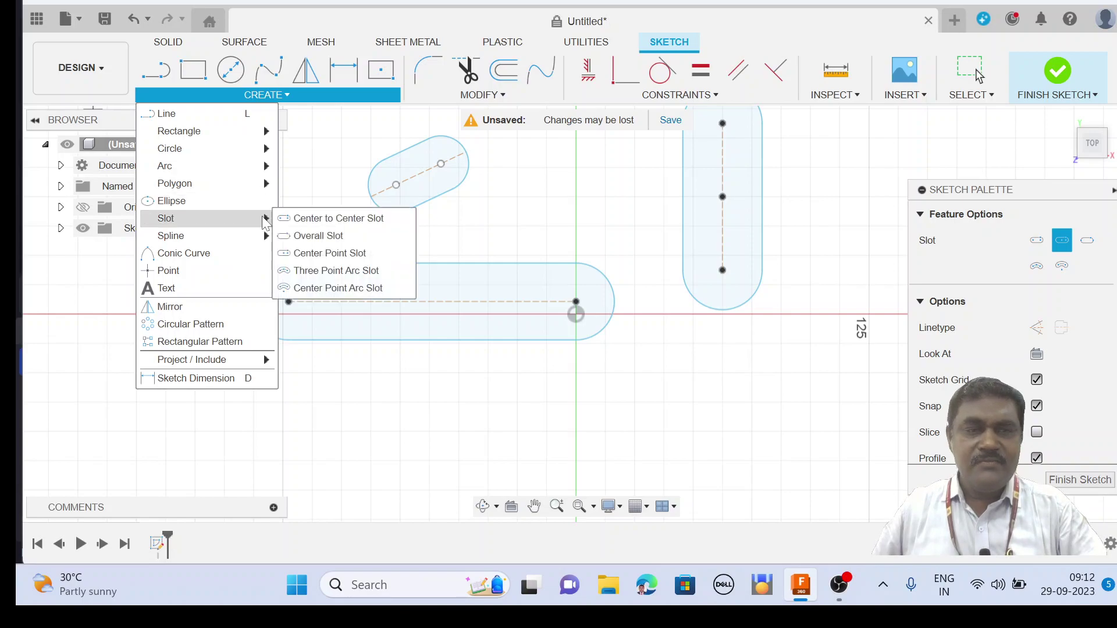
click(340, 270)
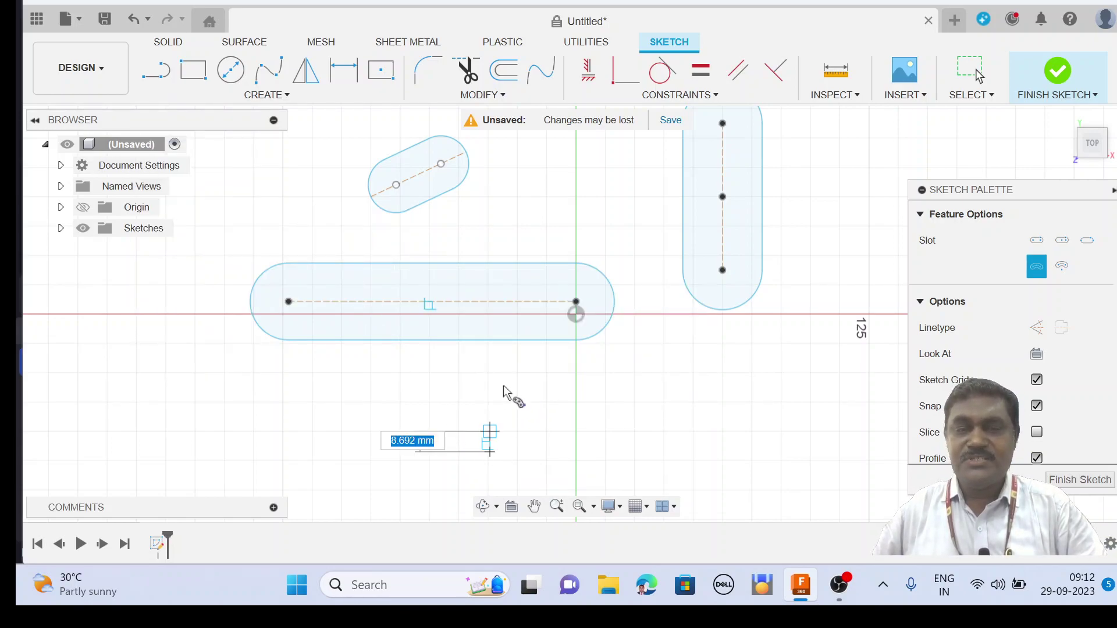
click(525, 356)
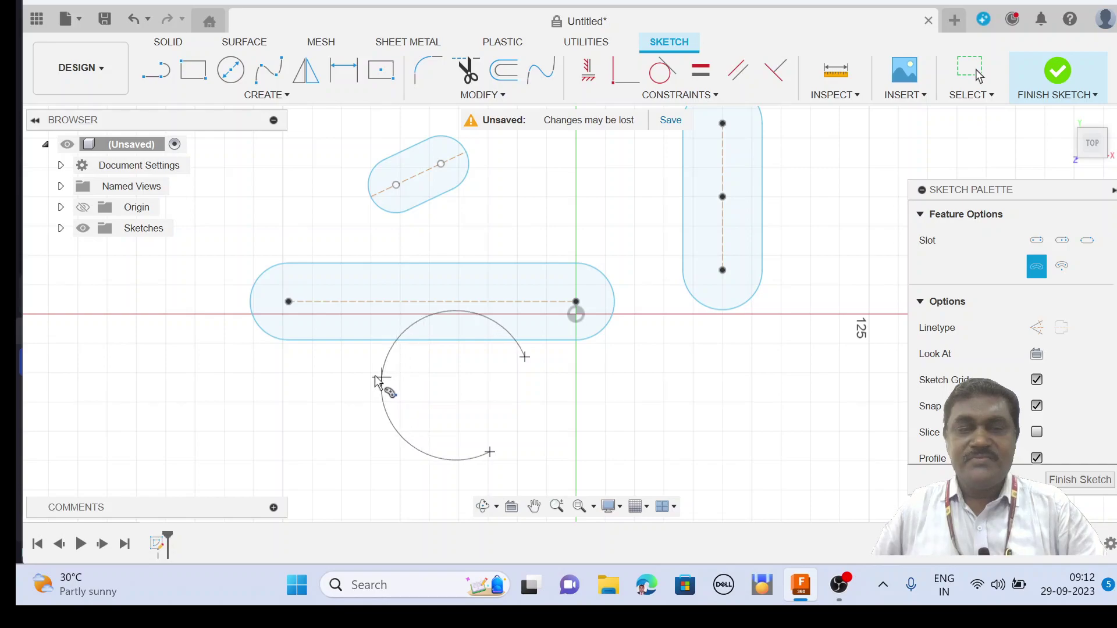
click(292, 358)
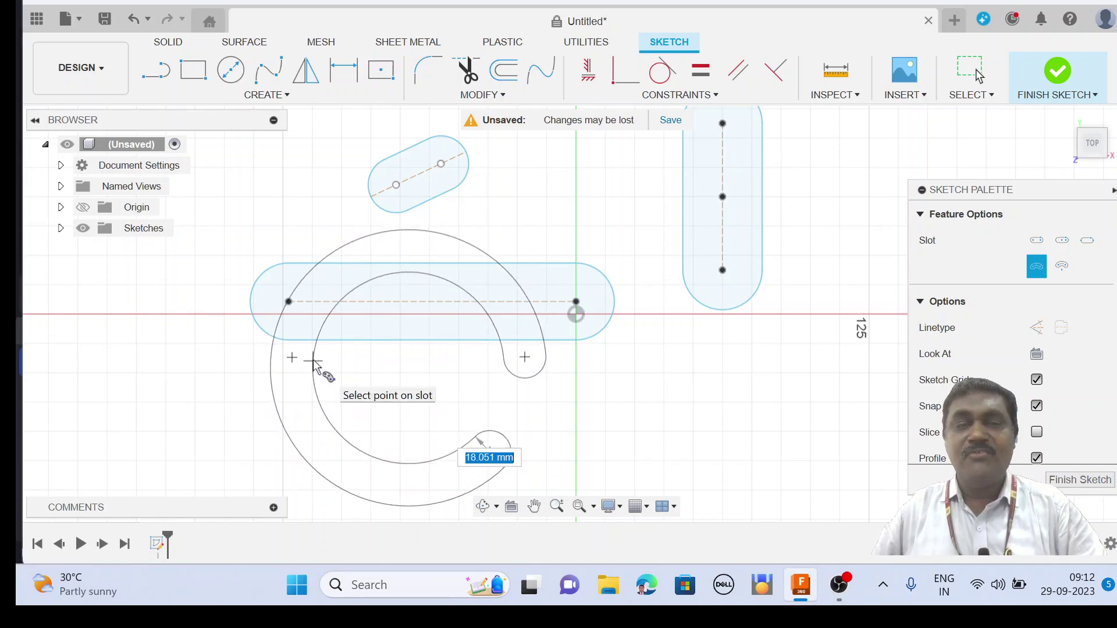
click(312, 360)
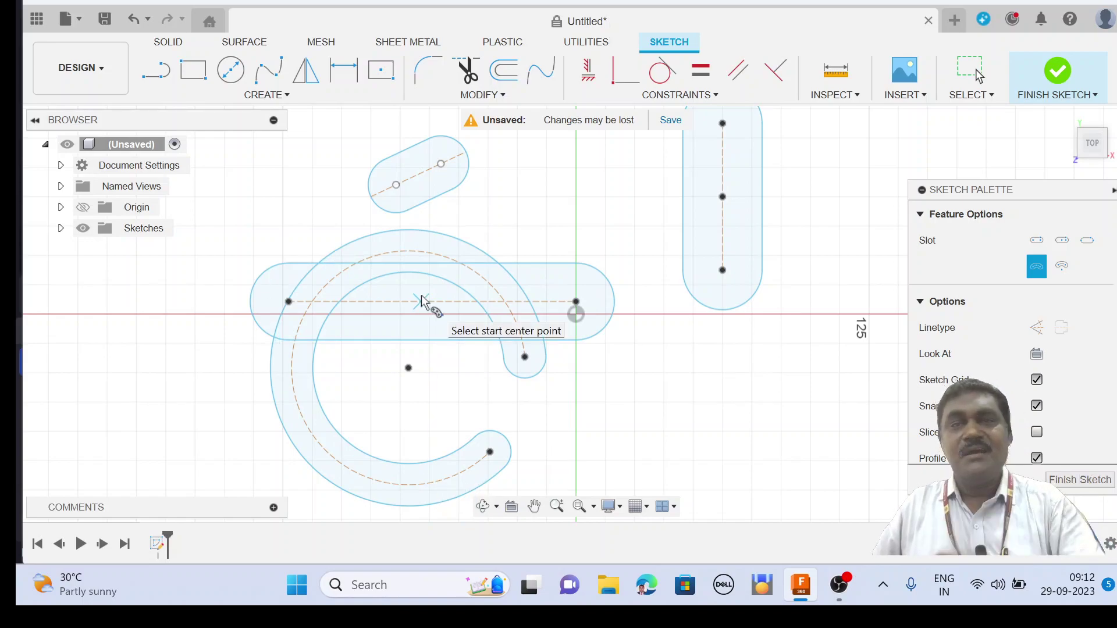
Draw a center point arc slot centred below the vertical slot, arching over that centre and crossing the vertical slot's lower end
click(275, 95)
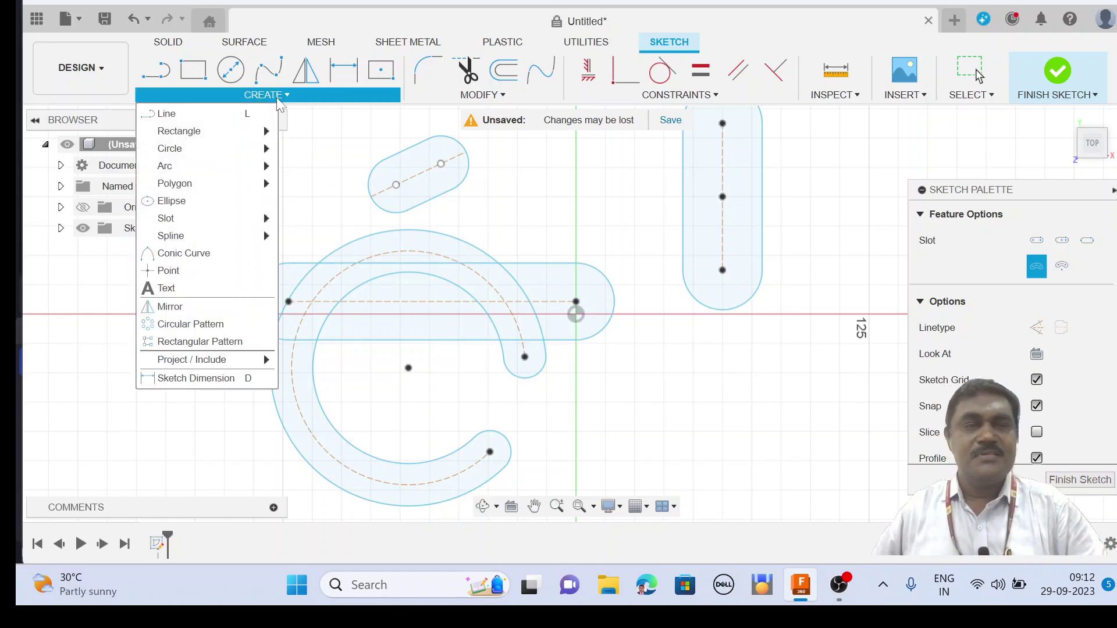
mouse_move(267, 222)
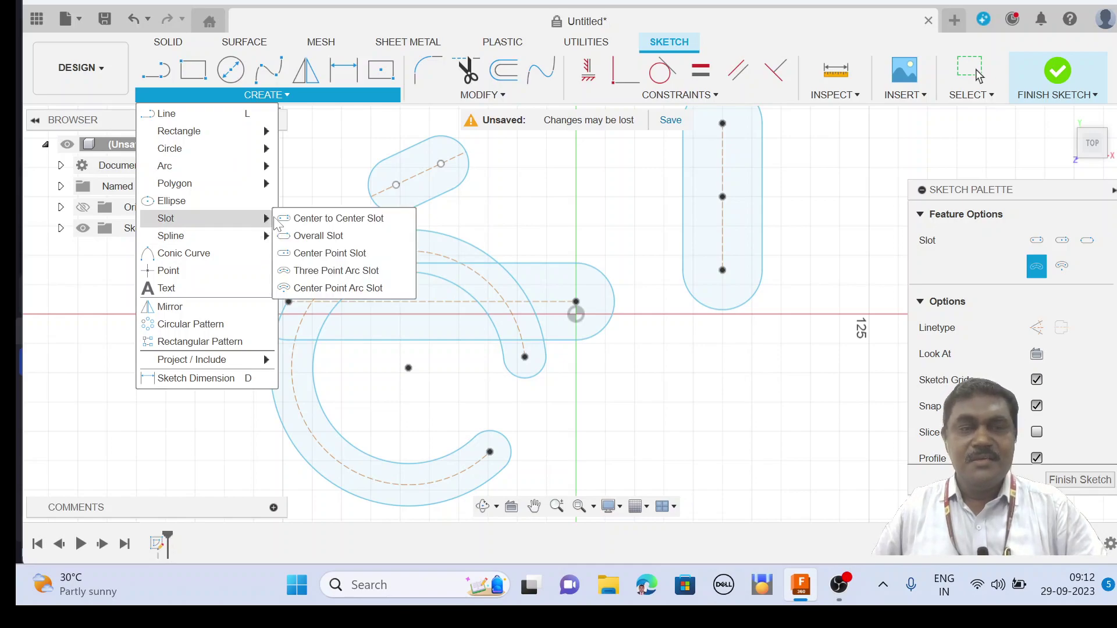
click(329, 288)
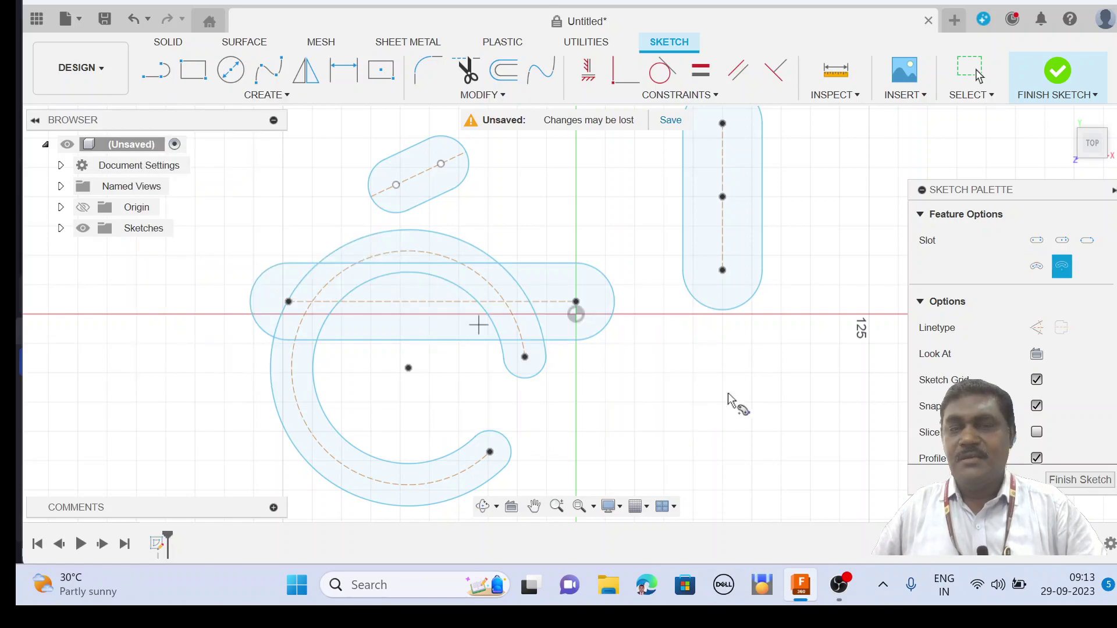
click(751, 431)
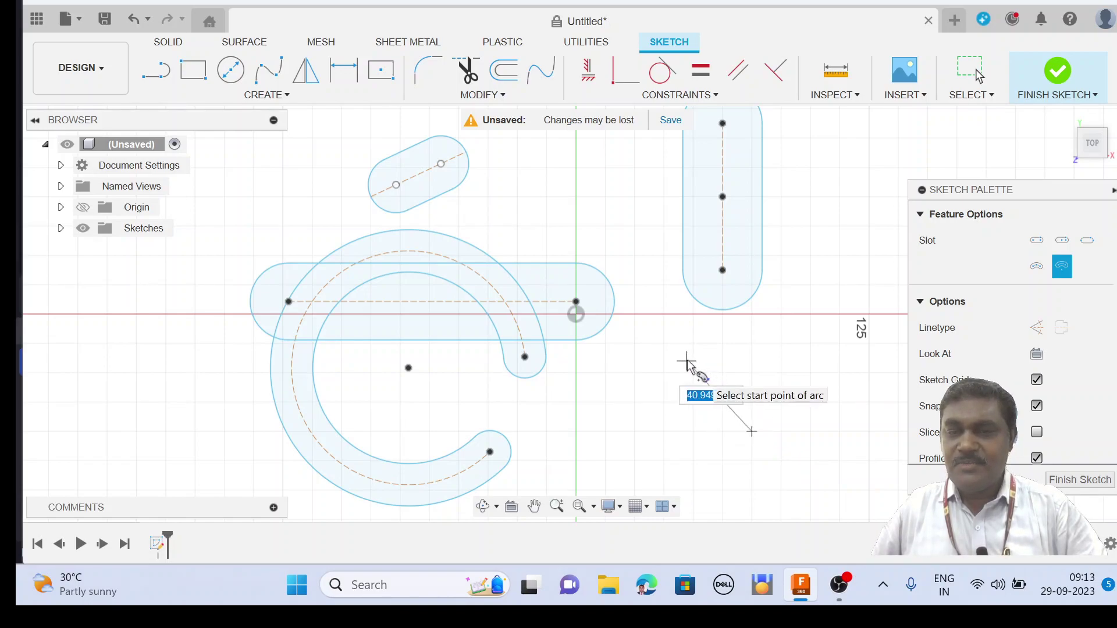
click(600, 401)
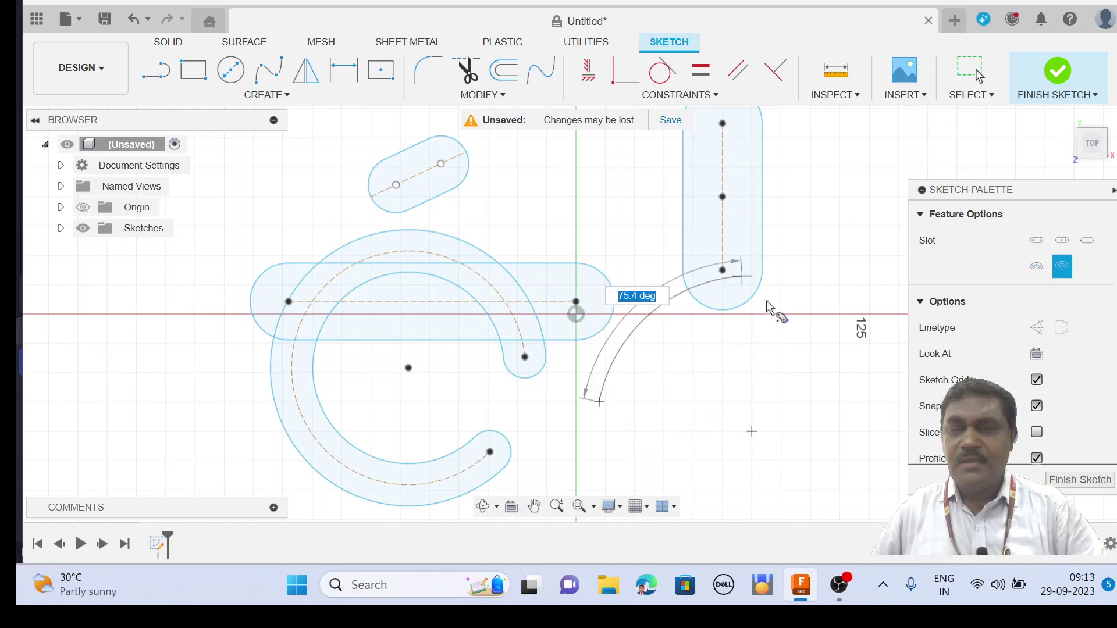
click(828, 296)
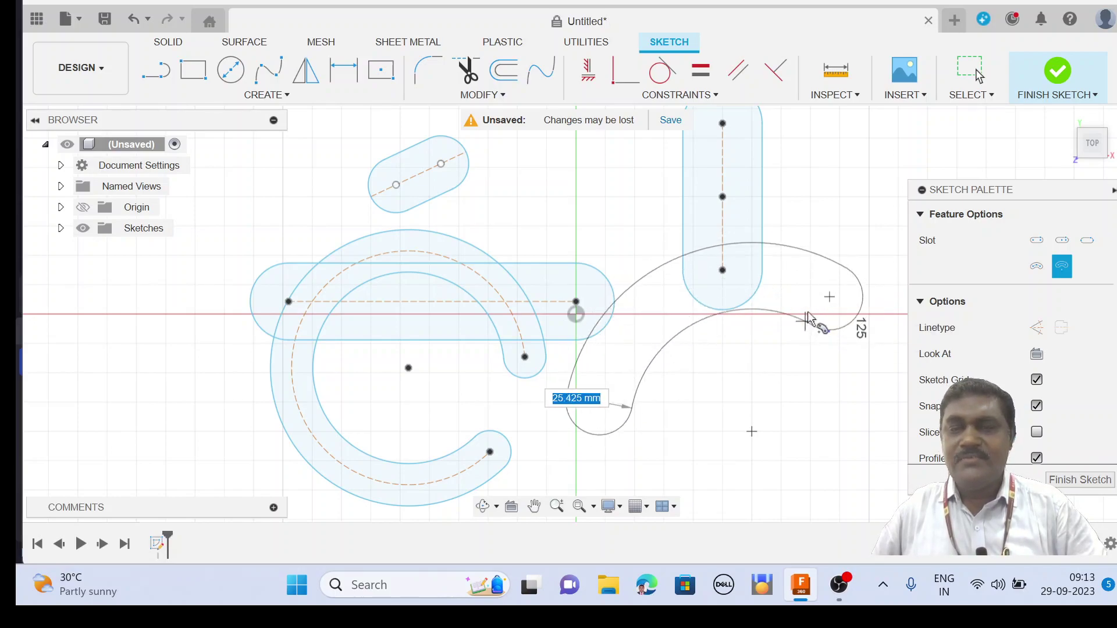
click(809, 318)
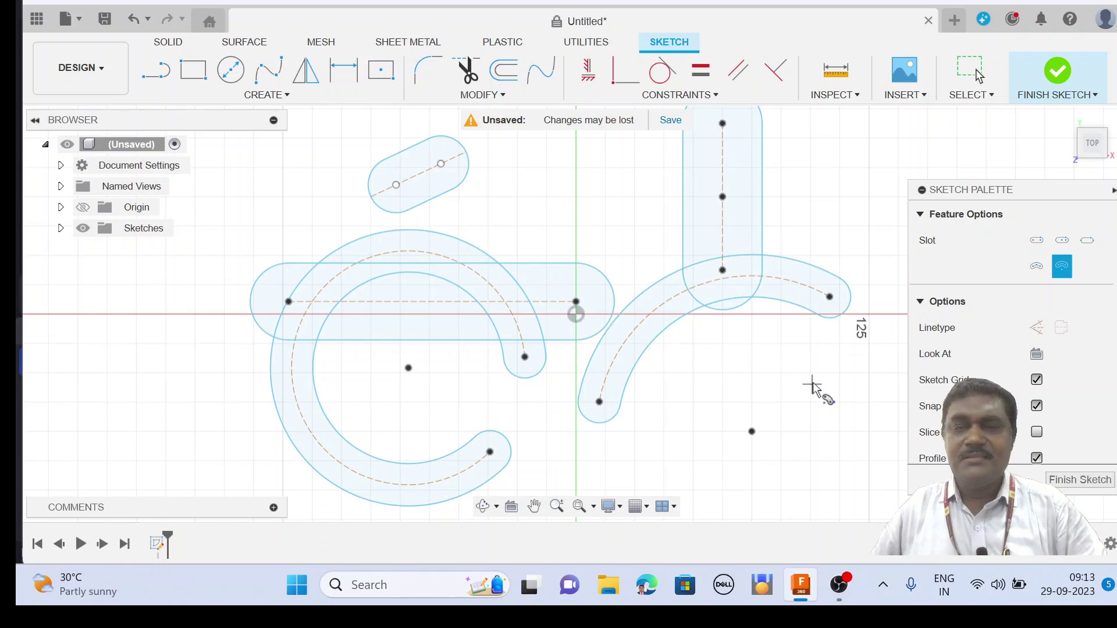
click(278, 100)
mouse_move(259, 228)
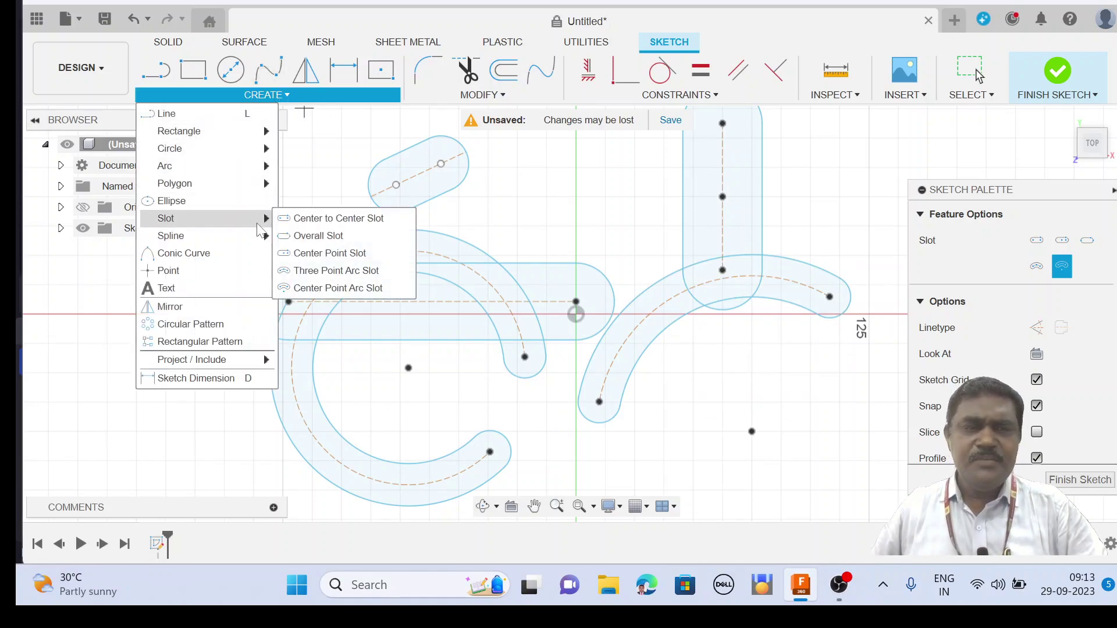
click(364, 288)
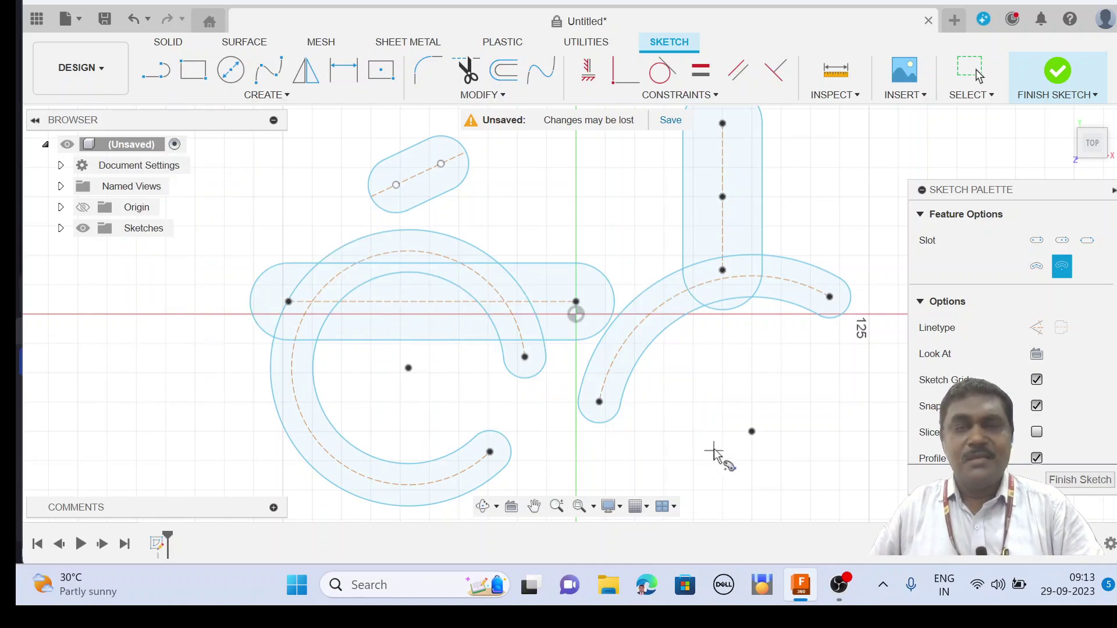
click(714, 450)
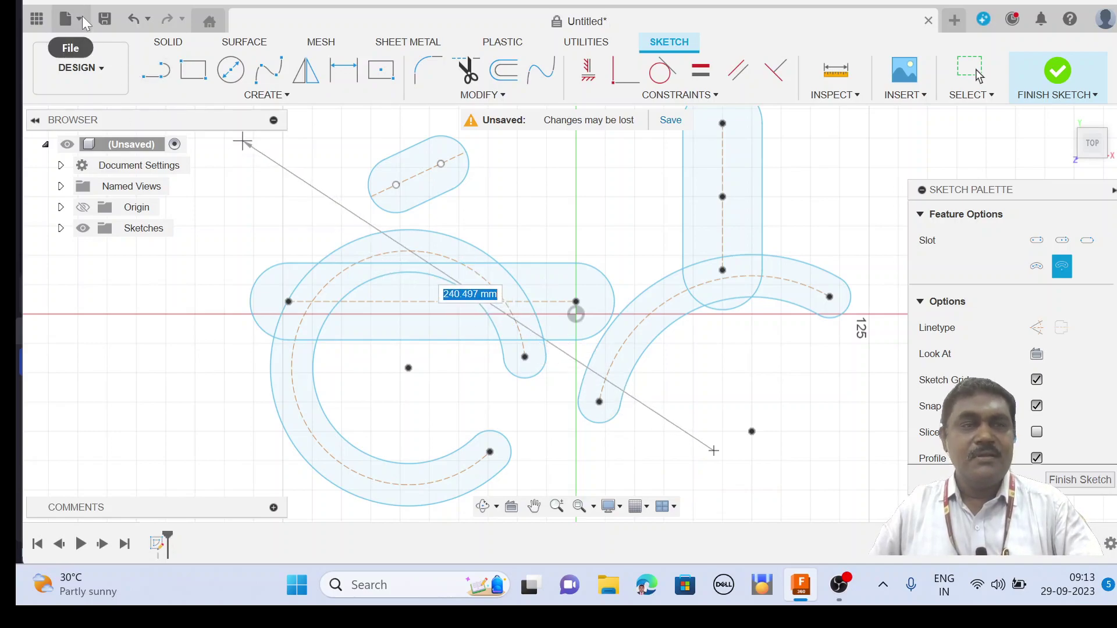
Undo all the drawn slots until the sketch is empty
click(134, 18)
click(134, 16)
click(134, 17)
click(133, 17)
click(134, 17)
click(134, 17)
click(134, 17)
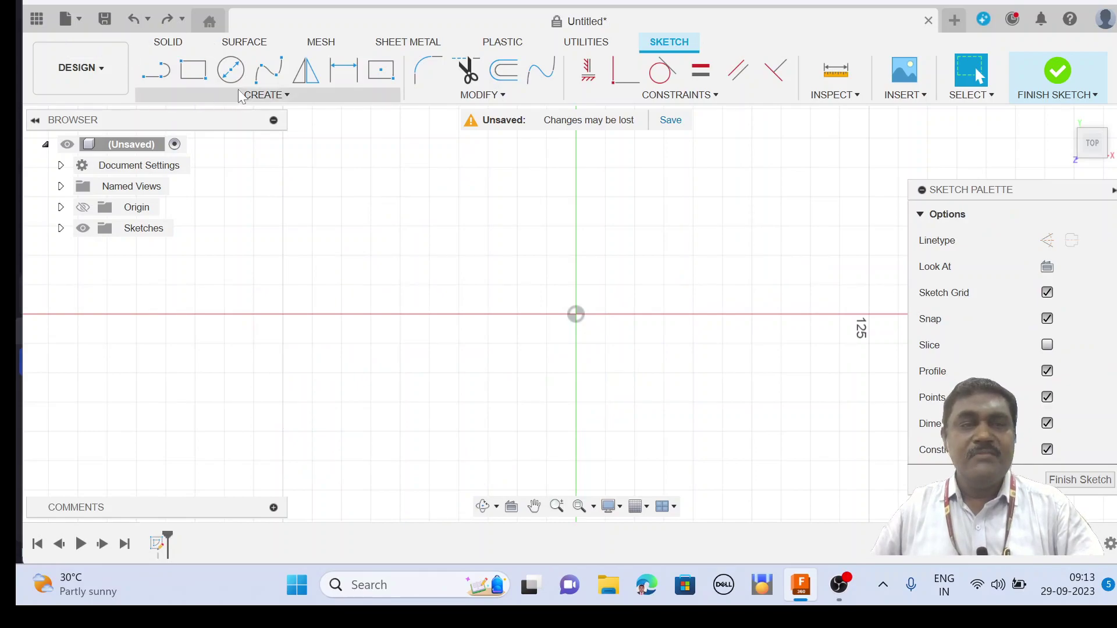
Draw a closed fit point spline through four points, crossing itself like a tilted figure eight, and finish it
click(267, 96)
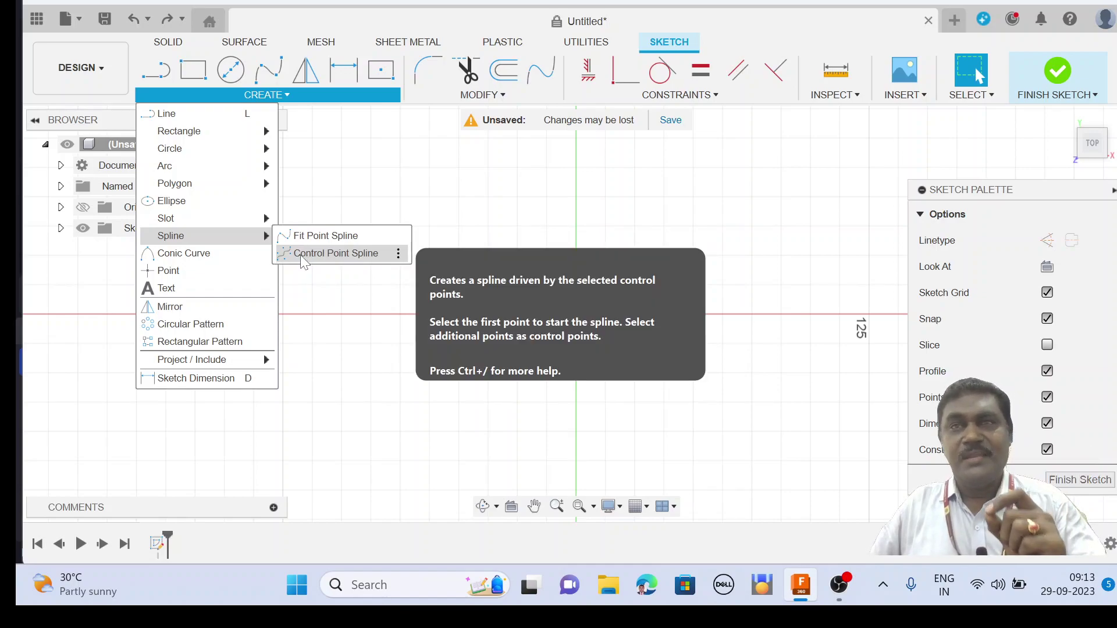
click(326, 236)
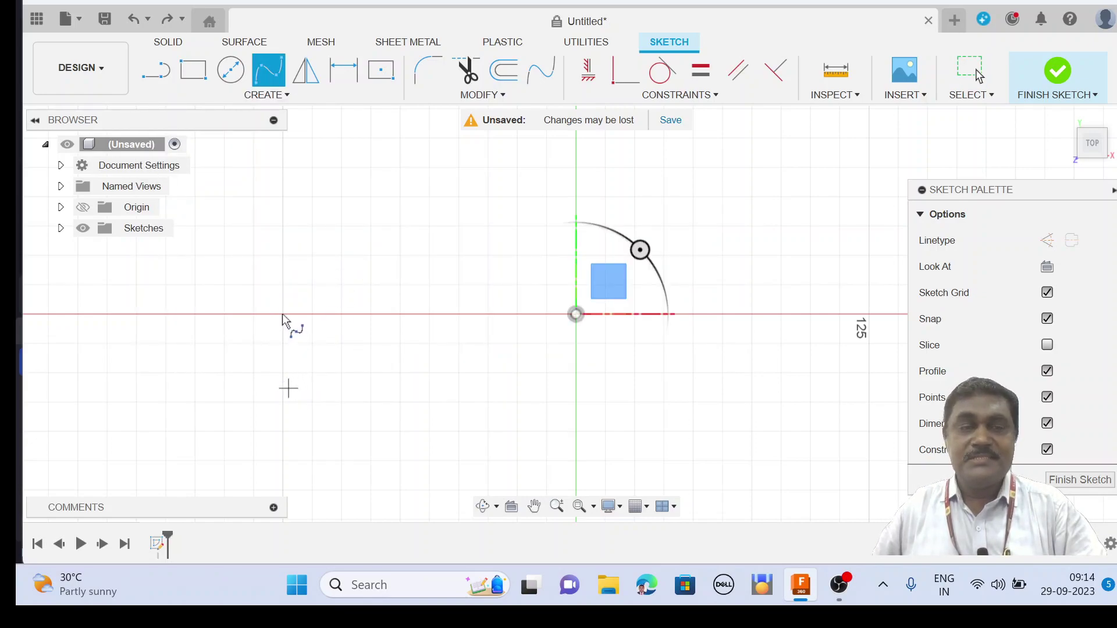
click(288, 388)
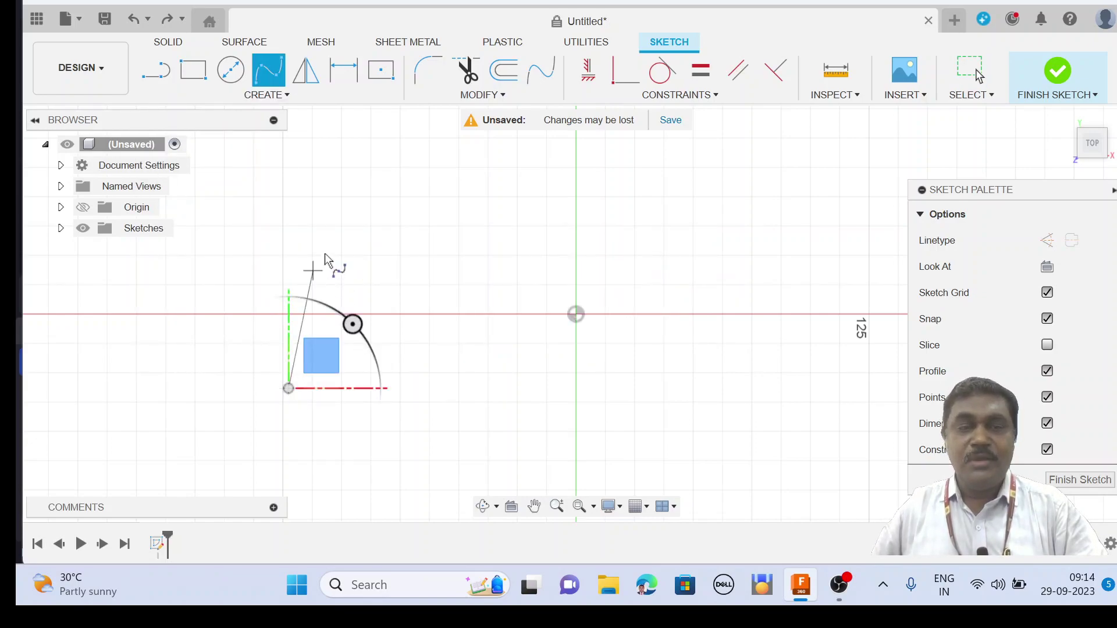
click(346, 217)
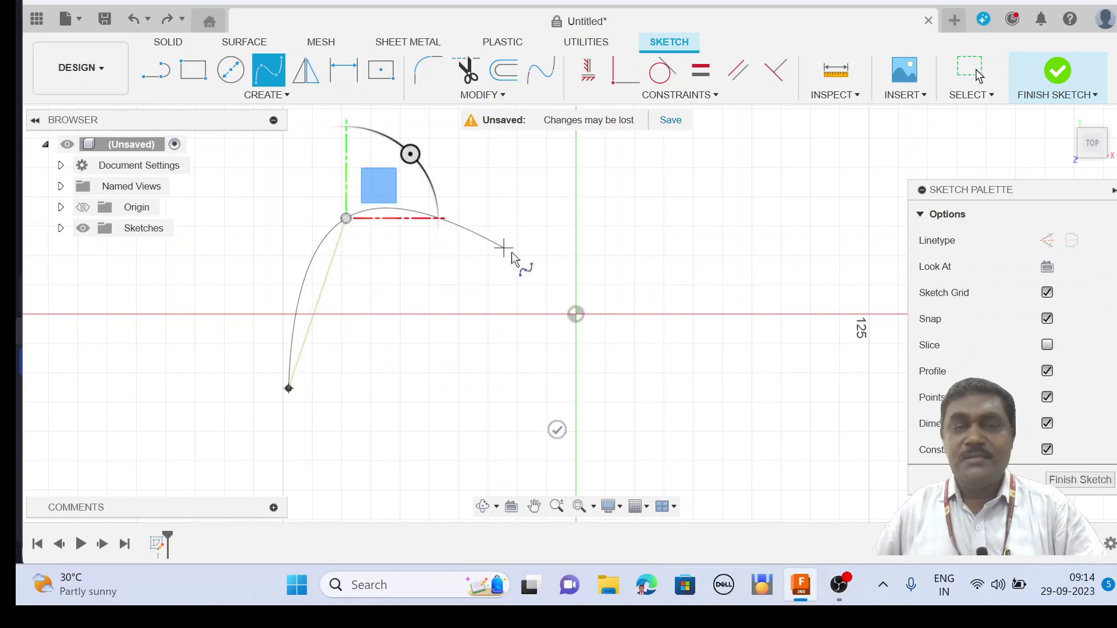
click(598, 300)
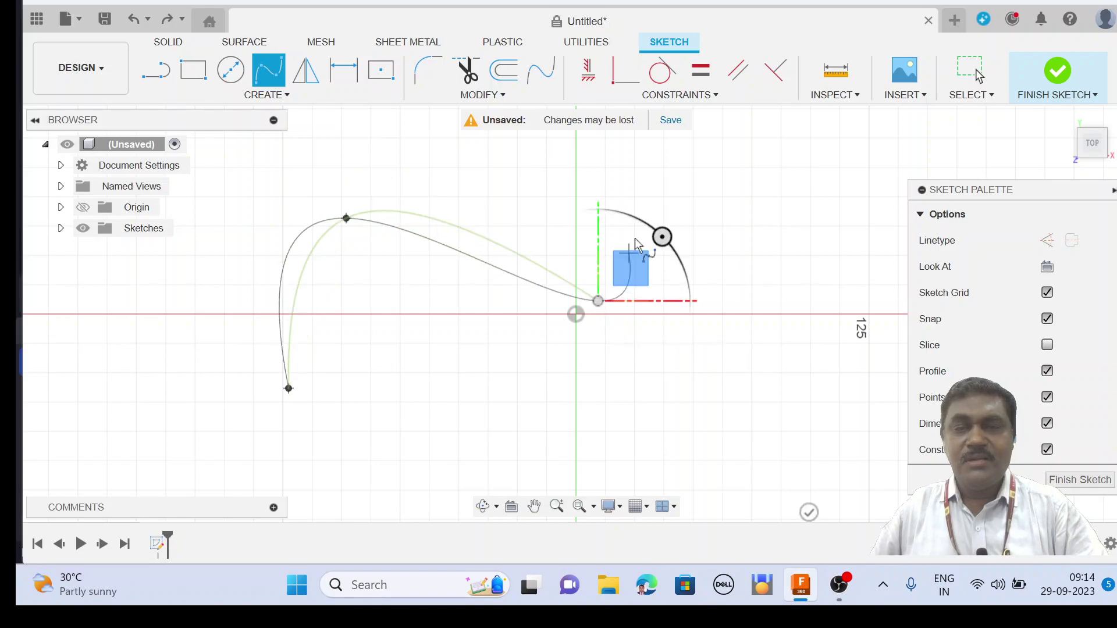
double_click(652, 156)
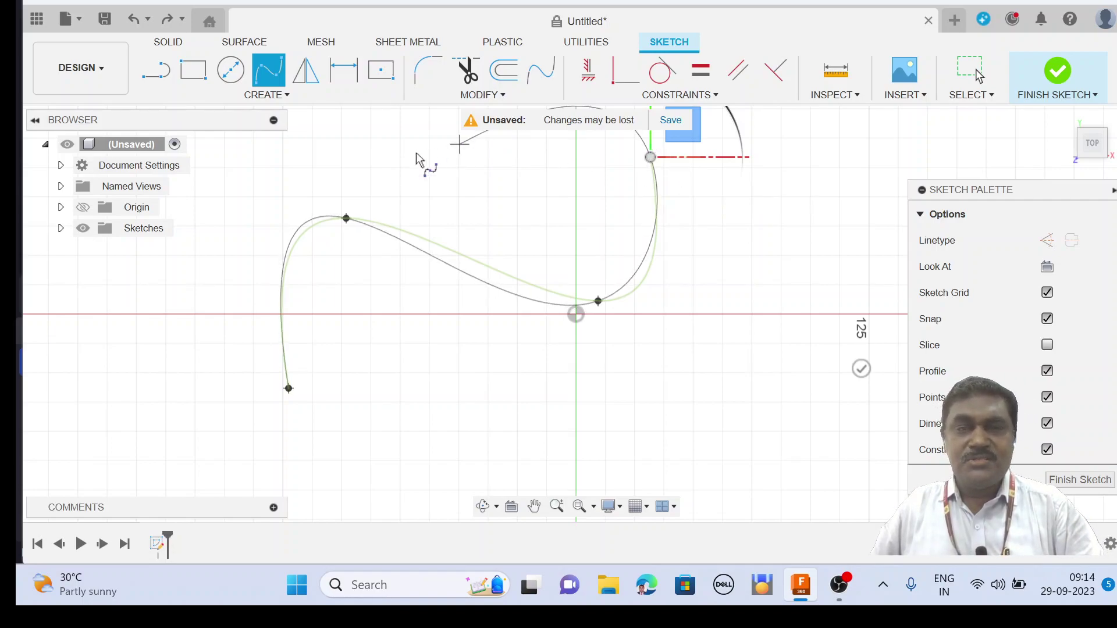
click(290, 388)
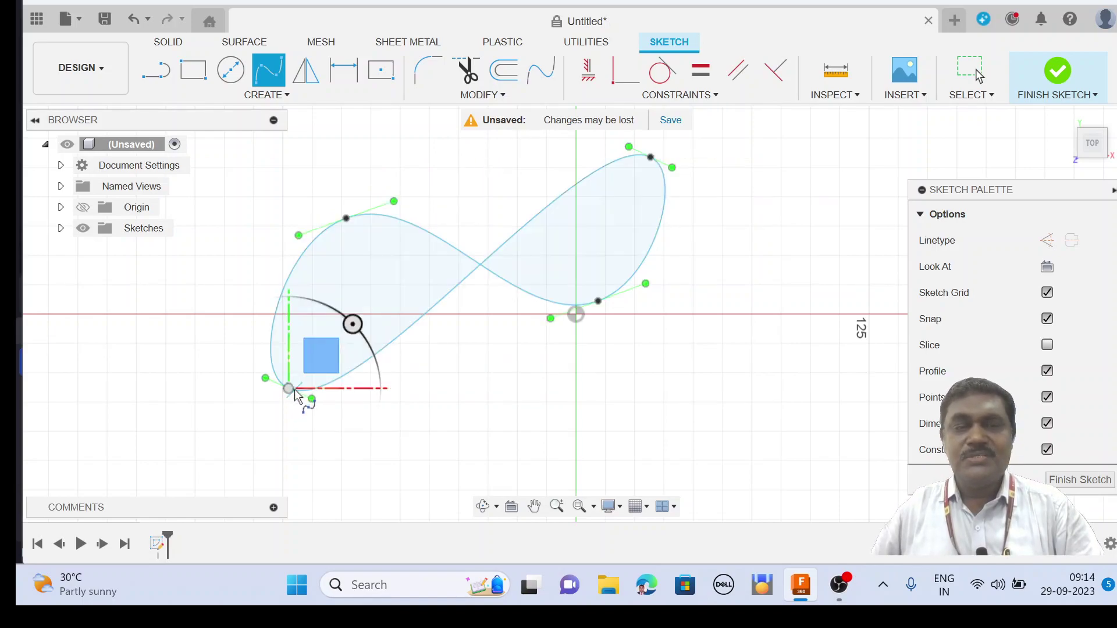
right_click(295, 392)
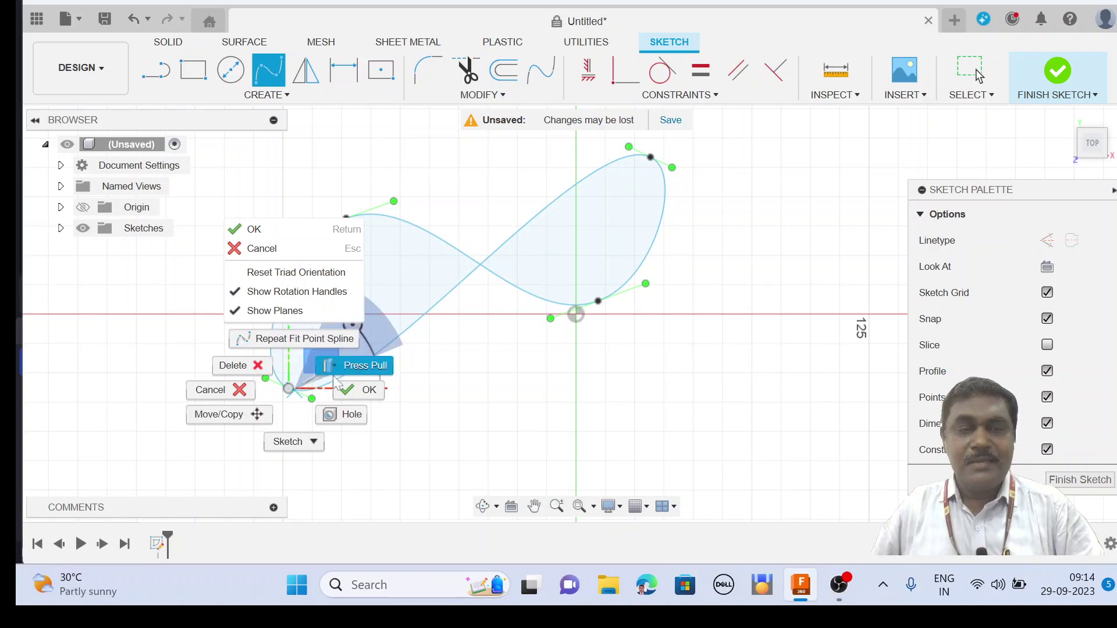
click(361, 391)
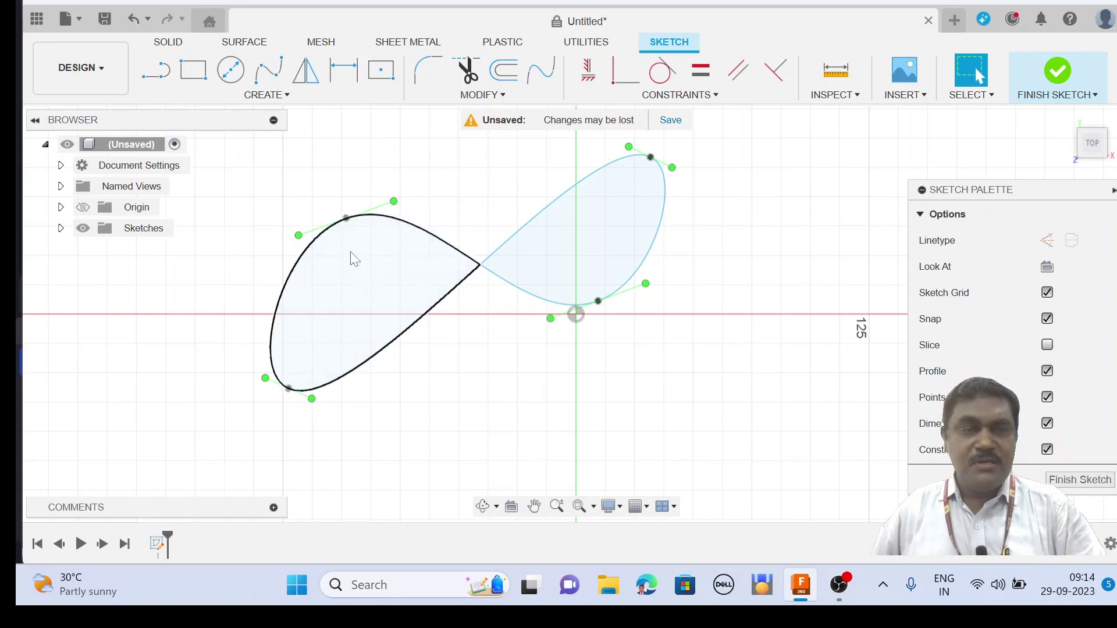
Reshape the fit point spline by lengthening its upper-left tangent handle and moving its two right-hand points and its lower-left point
click(563, 307)
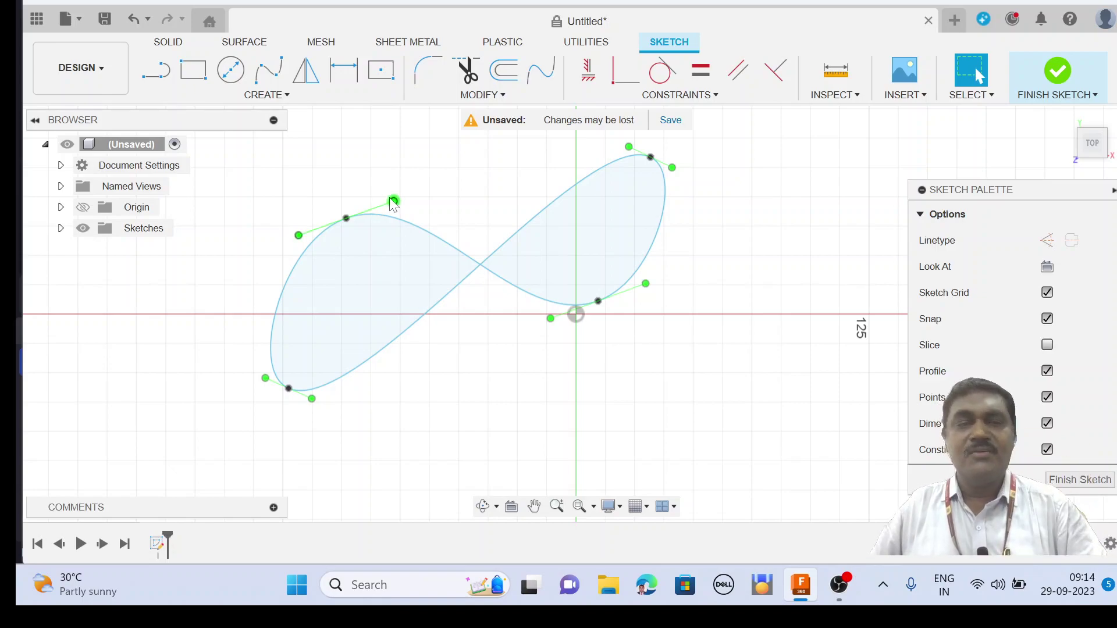
mouse_move(393, 201)
mouse_down()
mouse_move(356, 167)
mouse_move(391, 224)
mouse_move(402, 202)
mouse_move(404, 239)
mouse_move(407, 202)
mouse_up()
drag(598, 302, 609, 324)
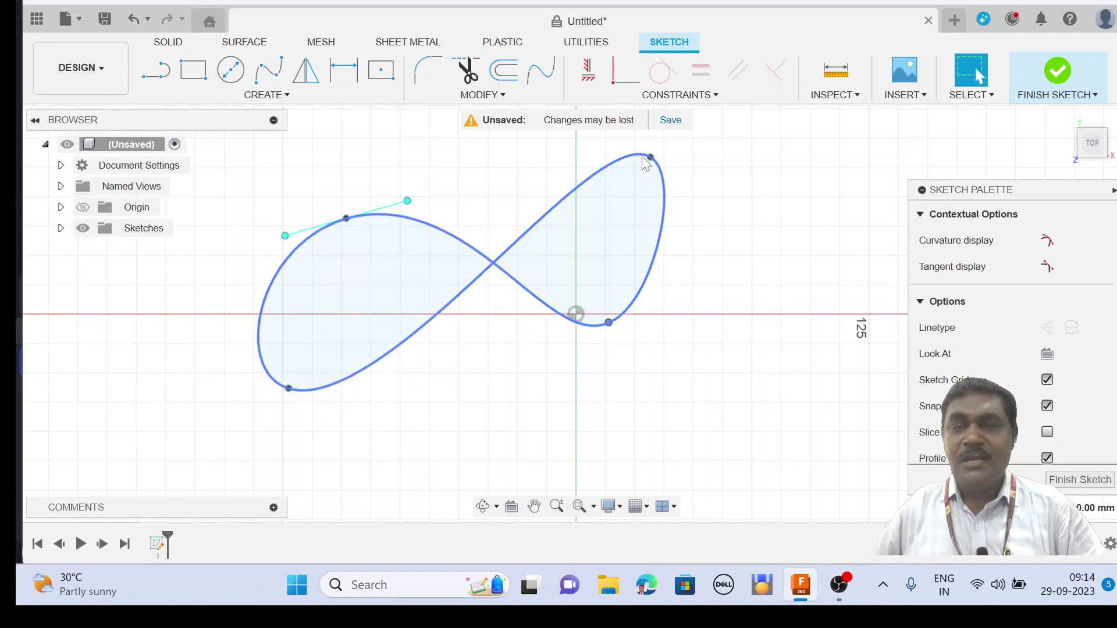
drag(651, 157, 602, 159)
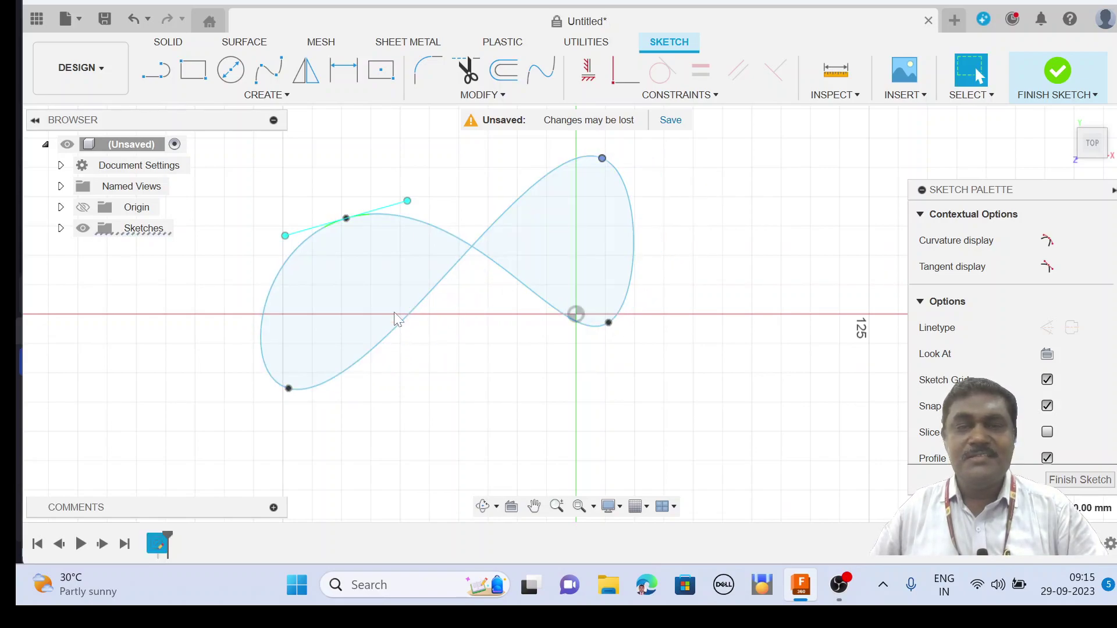
drag(289, 388, 311, 349)
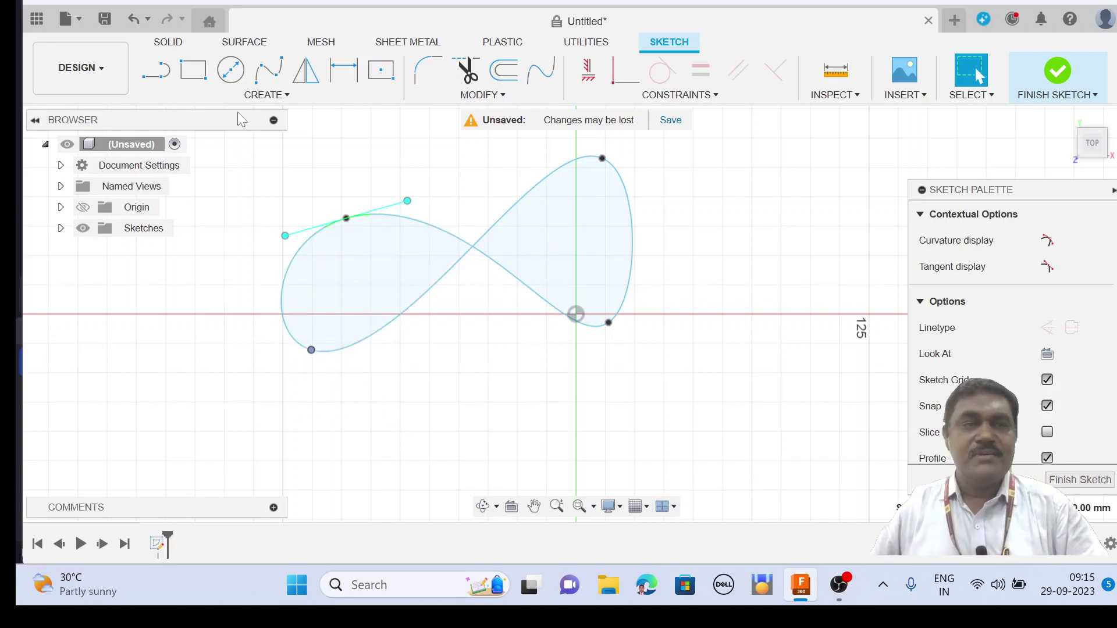
Undo the point edits and the fit point spline to empty the sketch
click(131, 22)
click(131, 22)
click(130, 22)
click(131, 22)
click(130, 22)
Draw an open control point spline with six zigzag control points, rising from below the red axis at lower left to the upper right
click(266, 95)
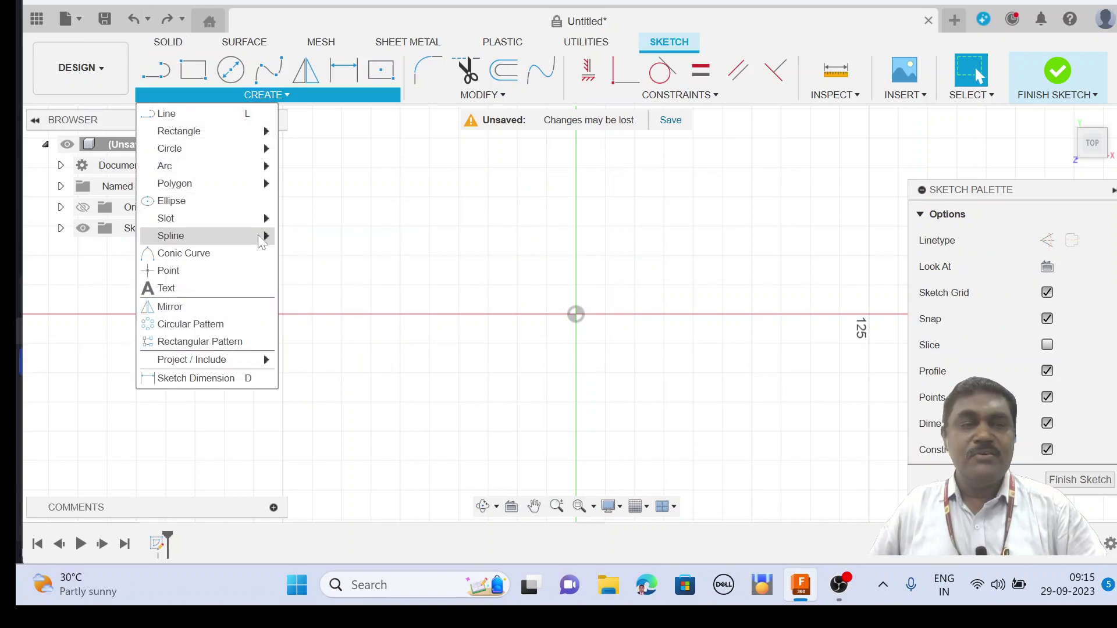
mouse_move(263, 238)
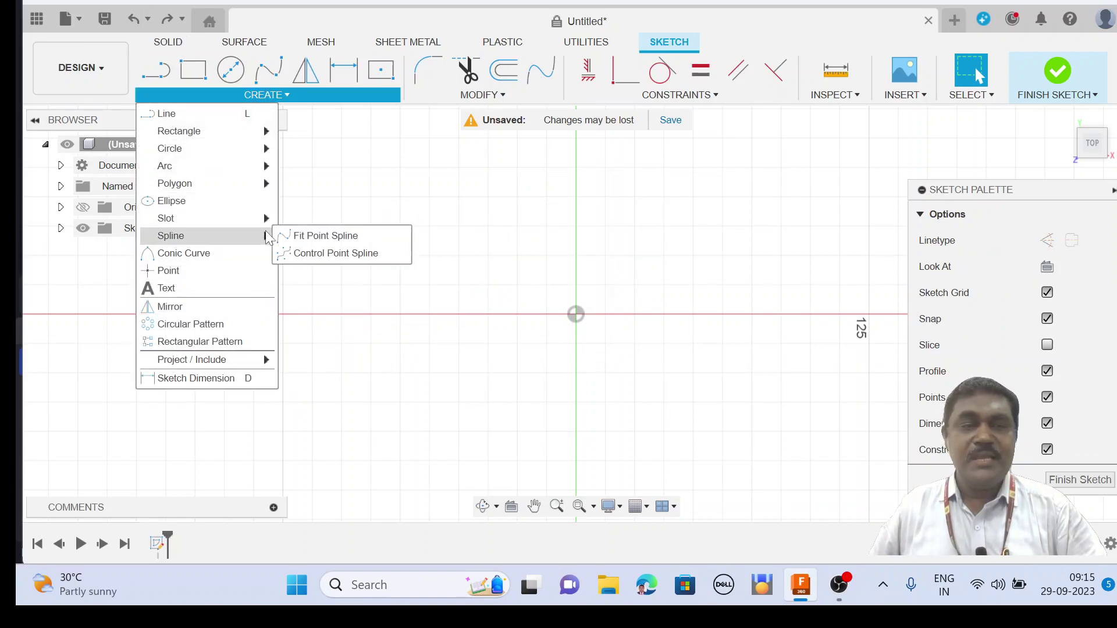
click(316, 253)
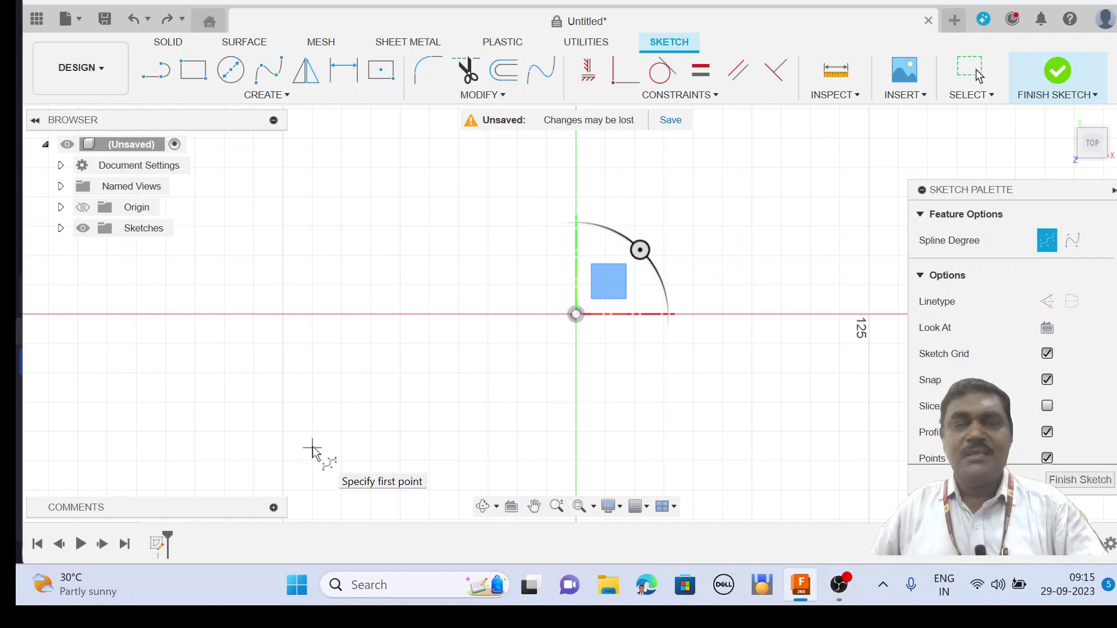
click(312, 447)
click(312, 273)
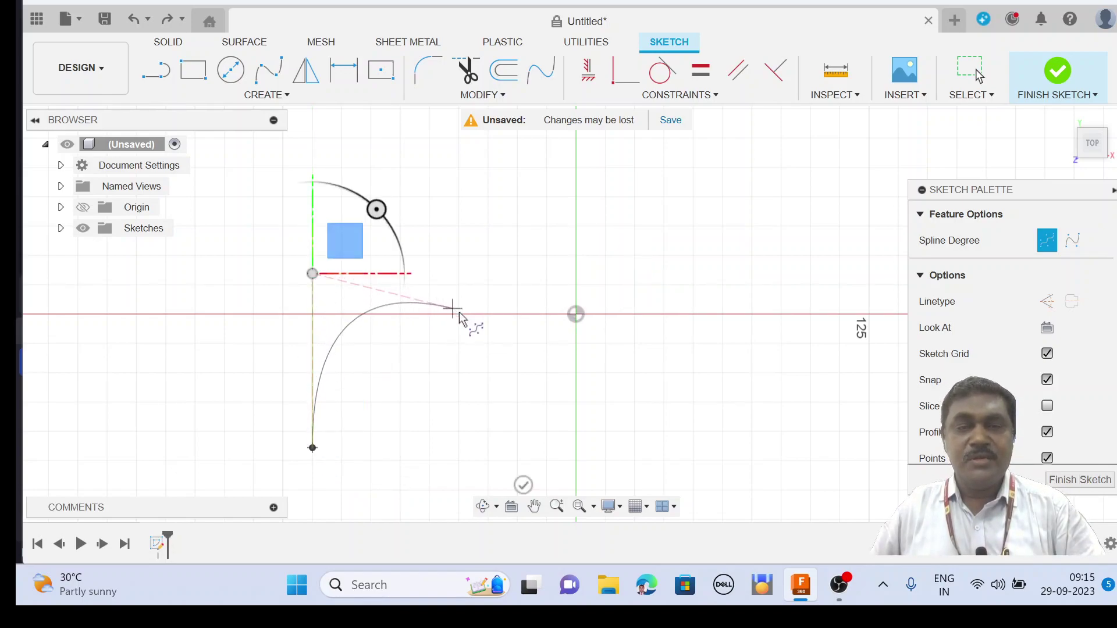
click(492, 332)
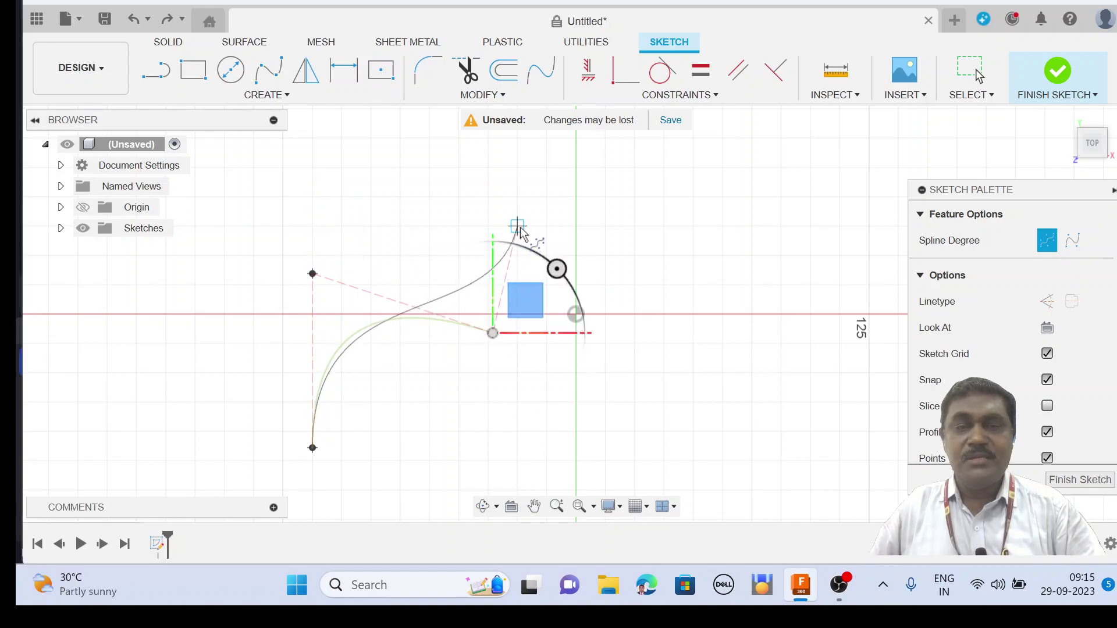
click(463, 206)
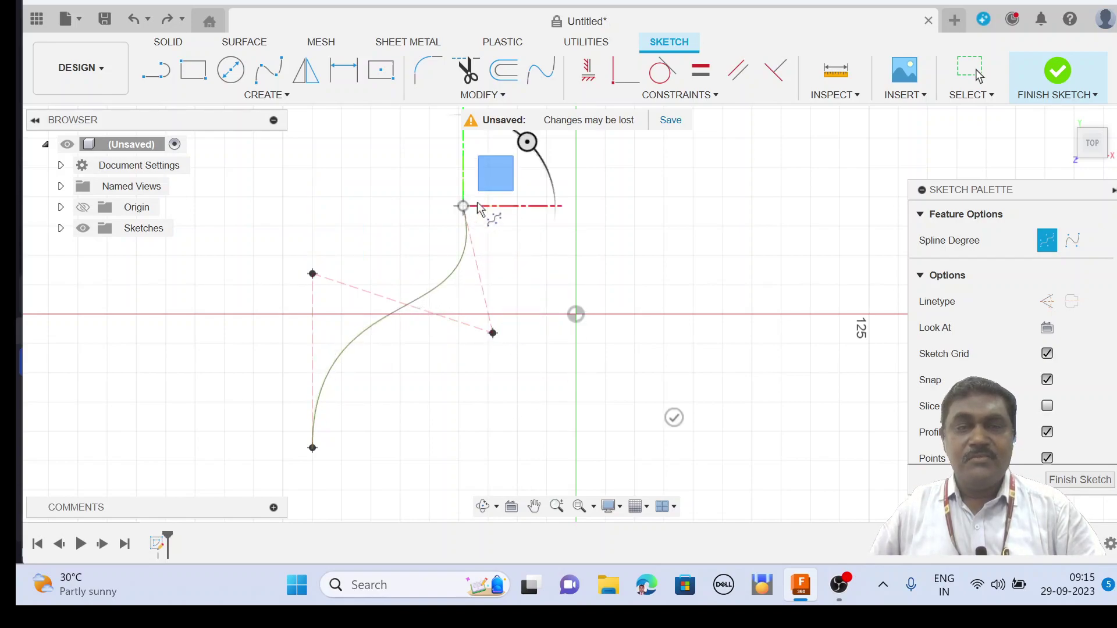
click(641, 238)
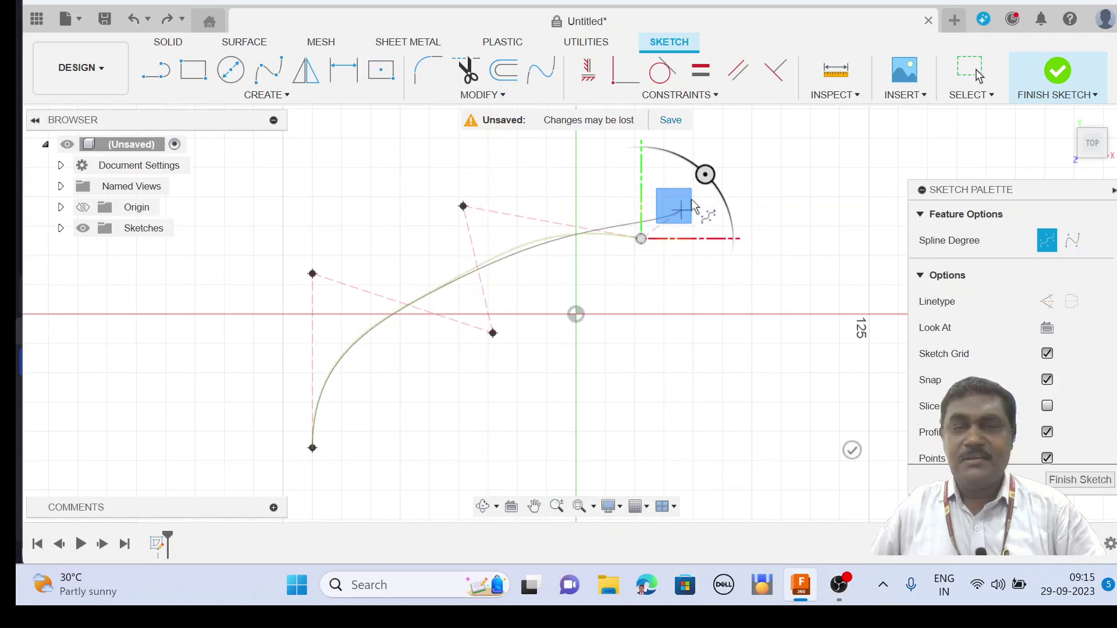
click(728, 138)
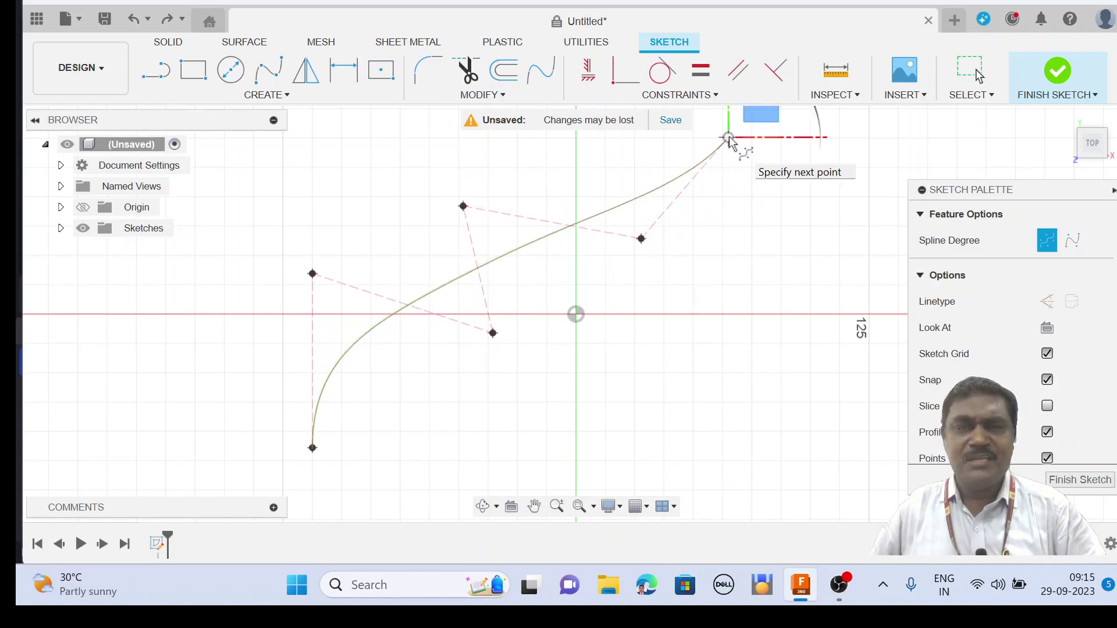
right_click(728, 138)
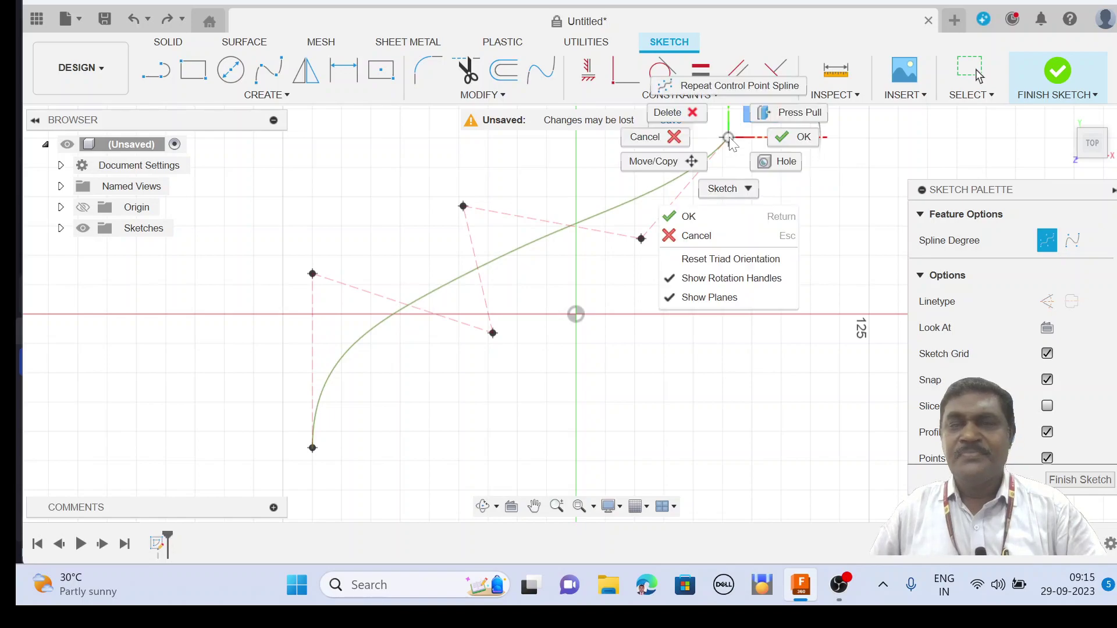
click(792, 142)
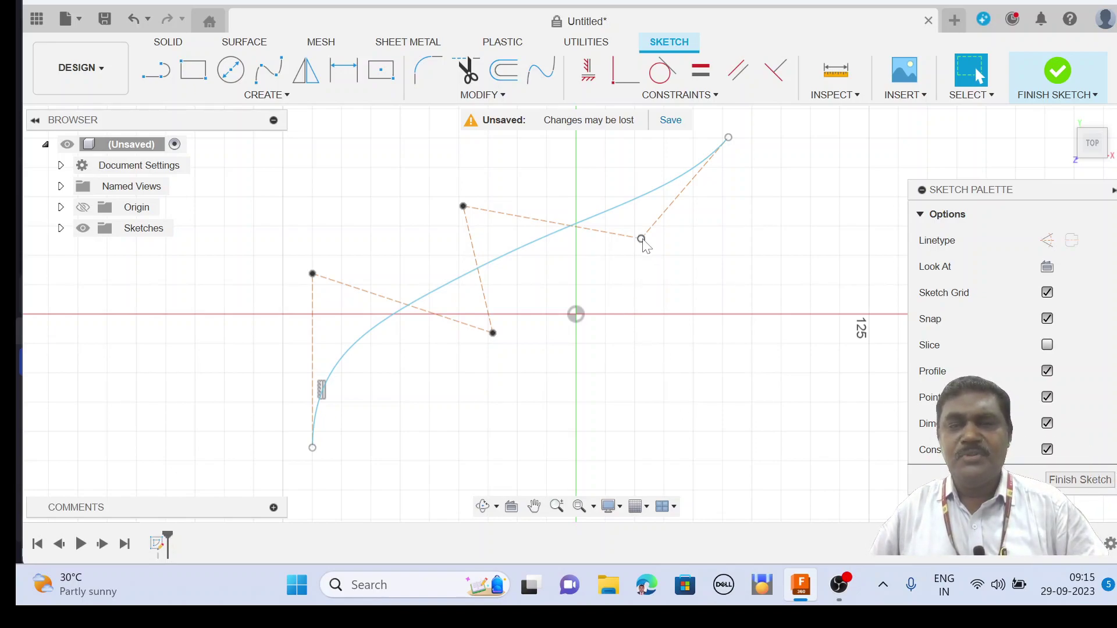
Reshape the control point spline by moving its four inner control points, pulling the one nearest the upper-right end well below the red axis
drag(643, 242, 670, 352)
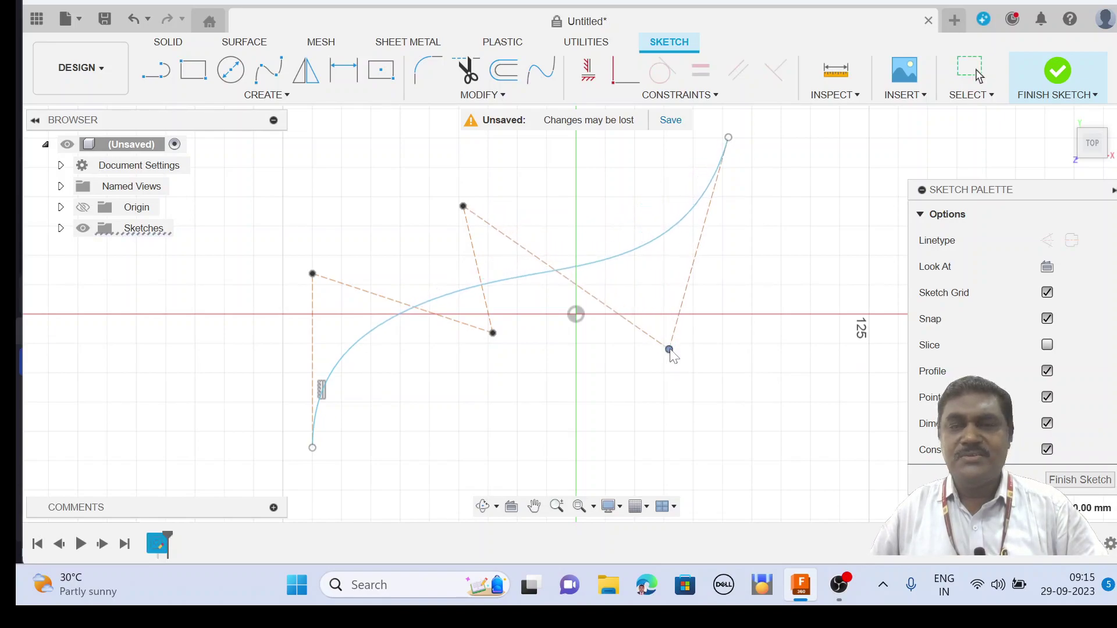
mouse_move(493, 333)
mouse_down()
mouse_move(462, 357)
mouse_move(501, 353)
mouse_move(479, 350)
mouse_up()
drag(464, 207, 429, 168)
drag(313, 274, 330, 311)
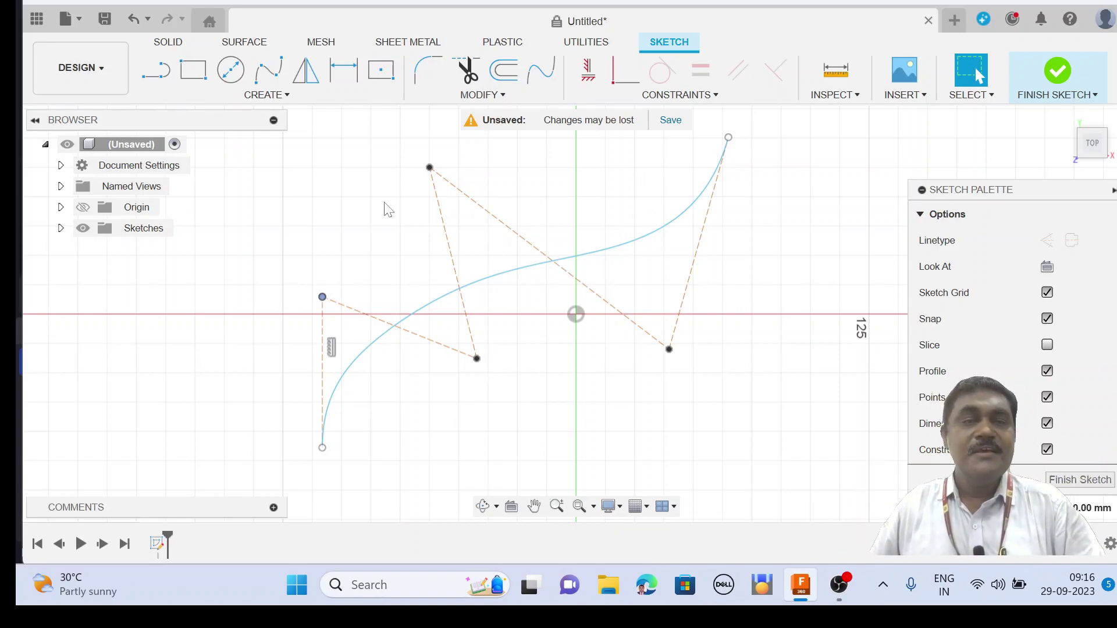
Undo the control point edits, the control point spline and the sketch itself
click(277, 101)
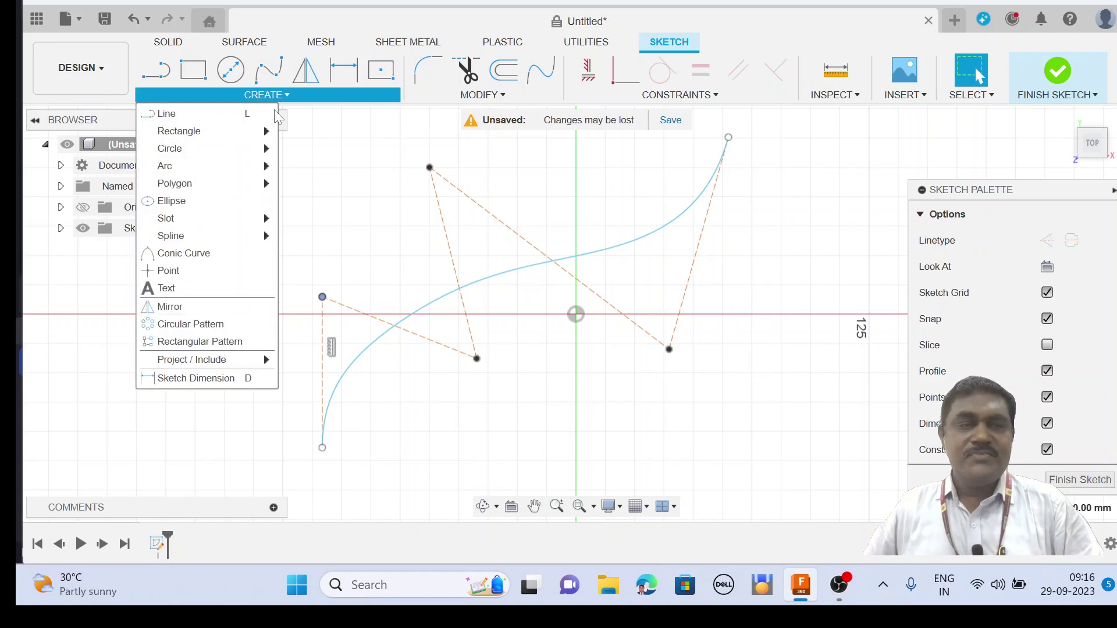
mouse_move(263, 243)
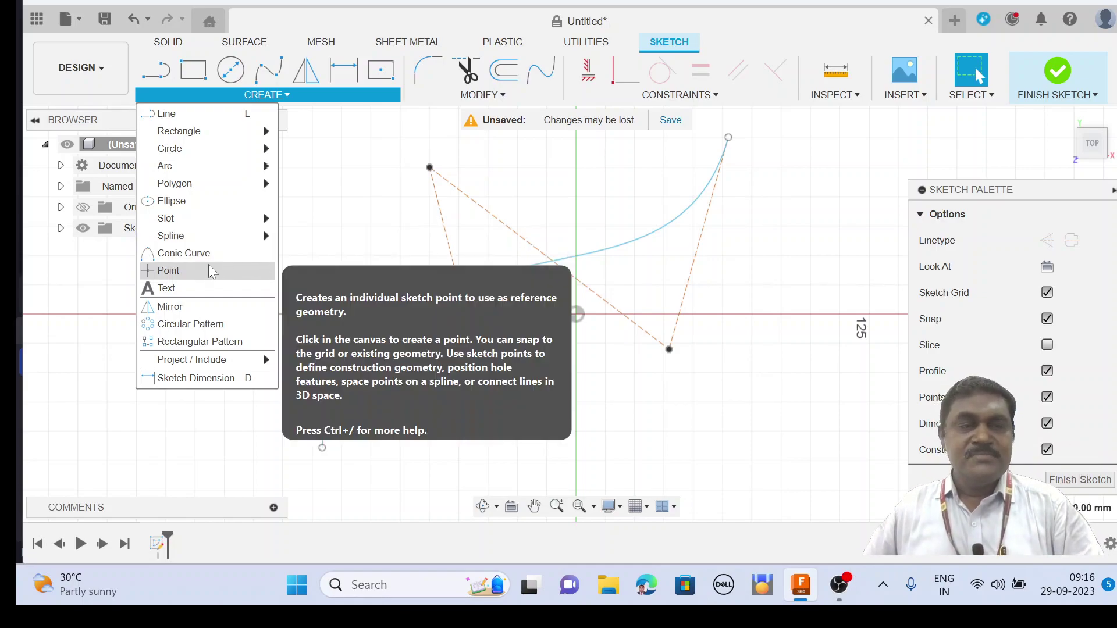
click(135, 20)
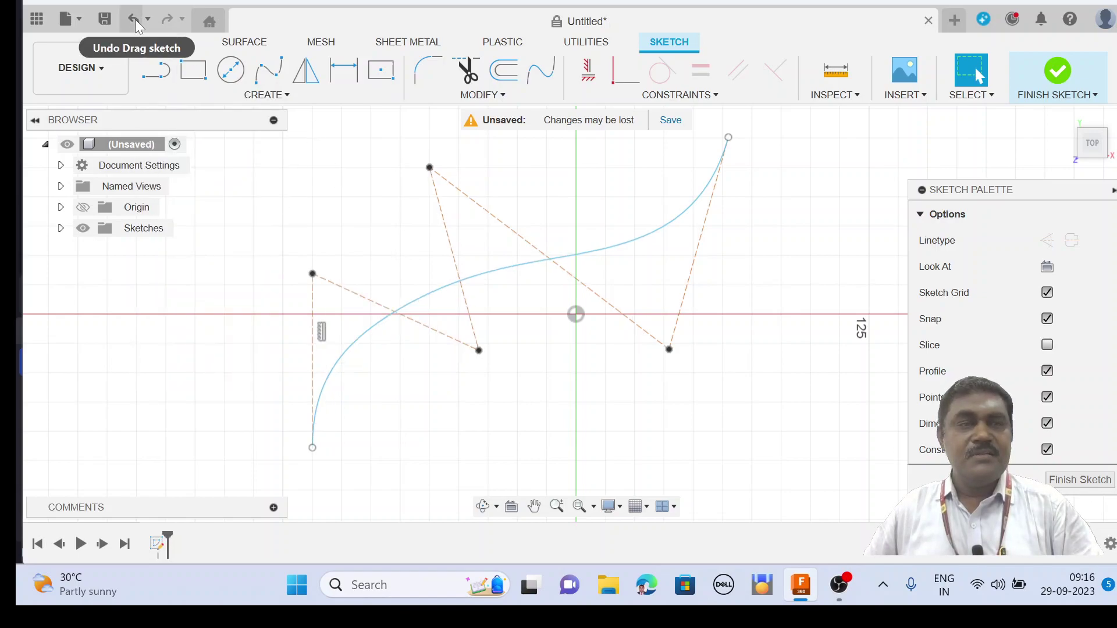
click(135, 19)
click(135, 19)
click(135, 20)
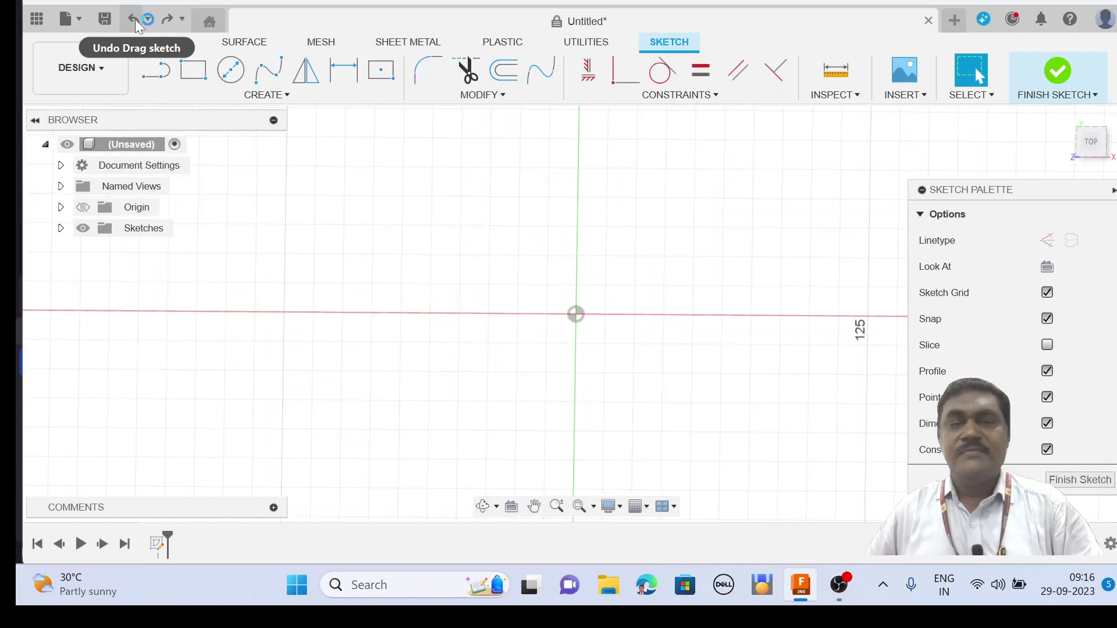
click(135, 20)
On a new sketch on the horizontal plane, draw a conic curve left of the green axis with rho 0.75, endpoints below and above the red axis
click(153, 68)
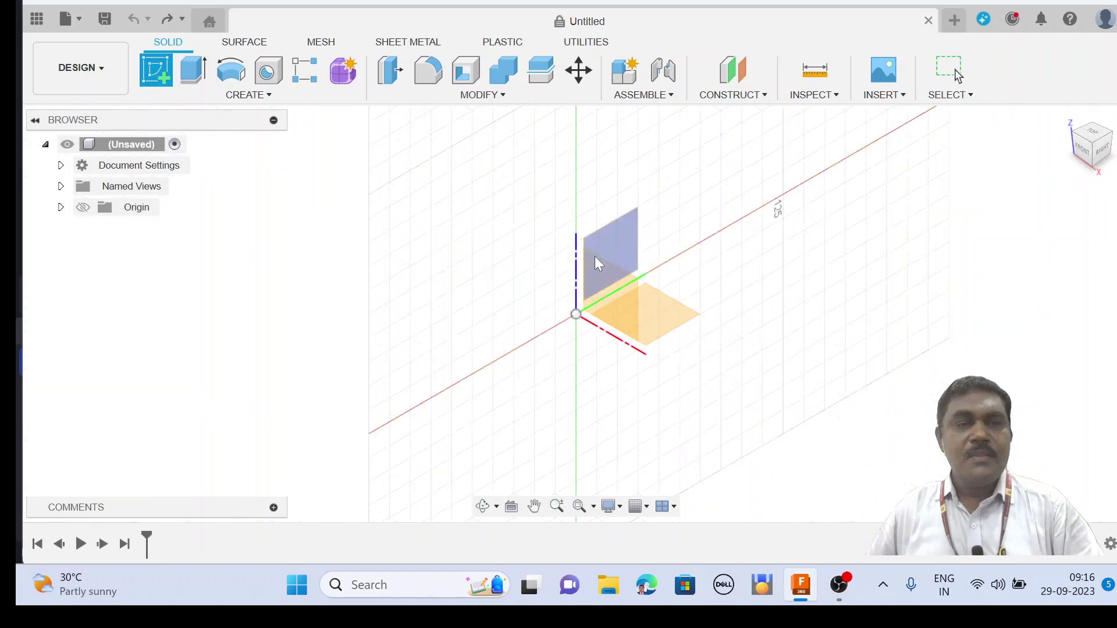
click(672, 313)
click(266, 96)
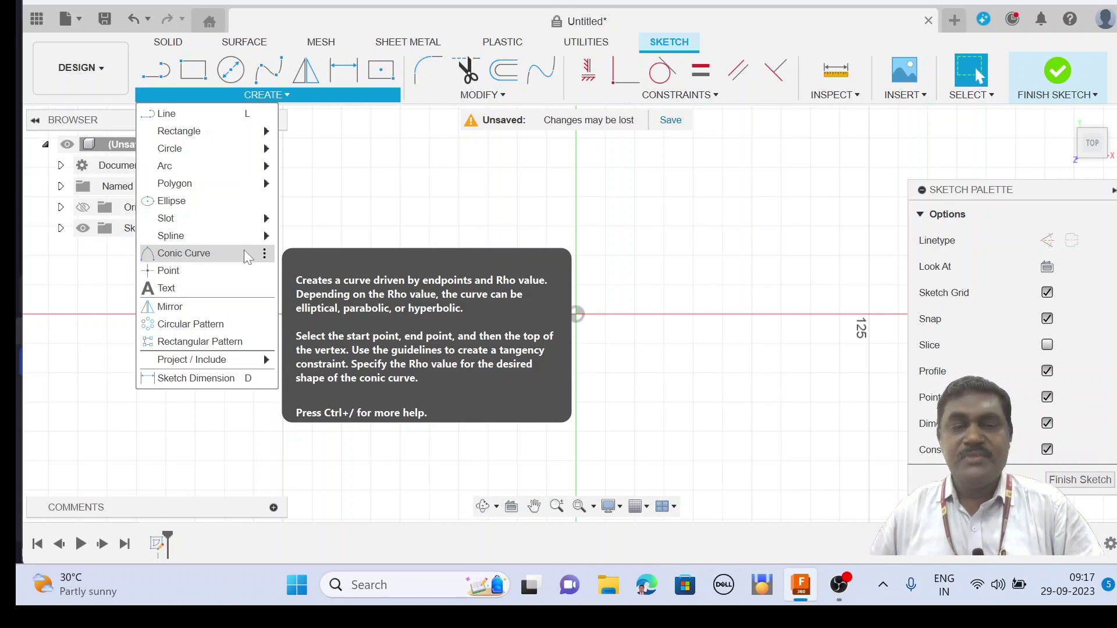
click(244, 252)
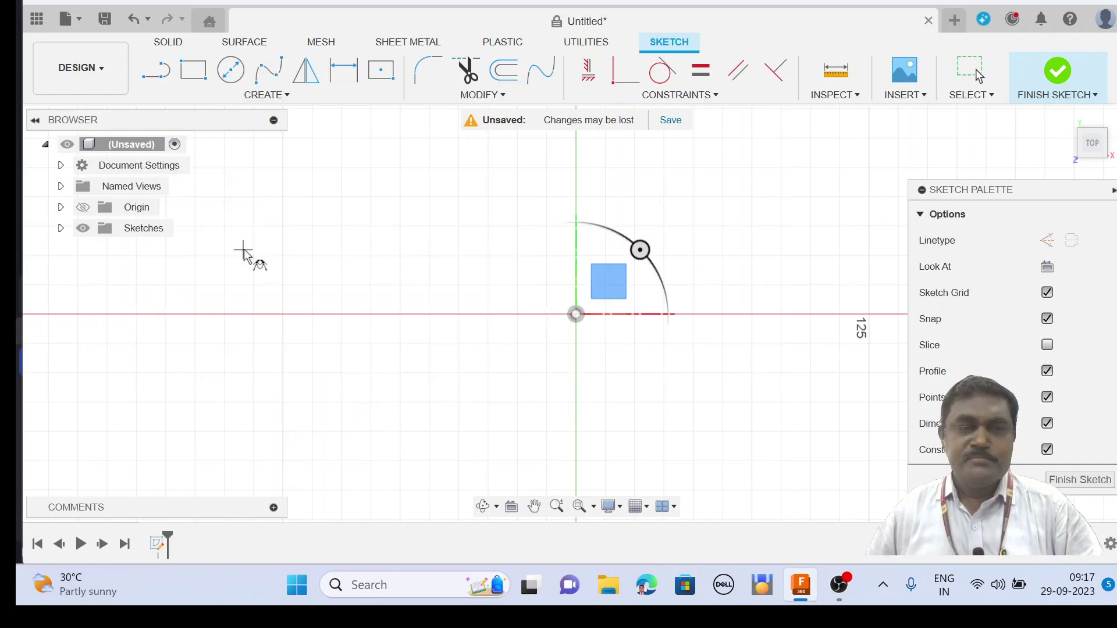
click(312, 401)
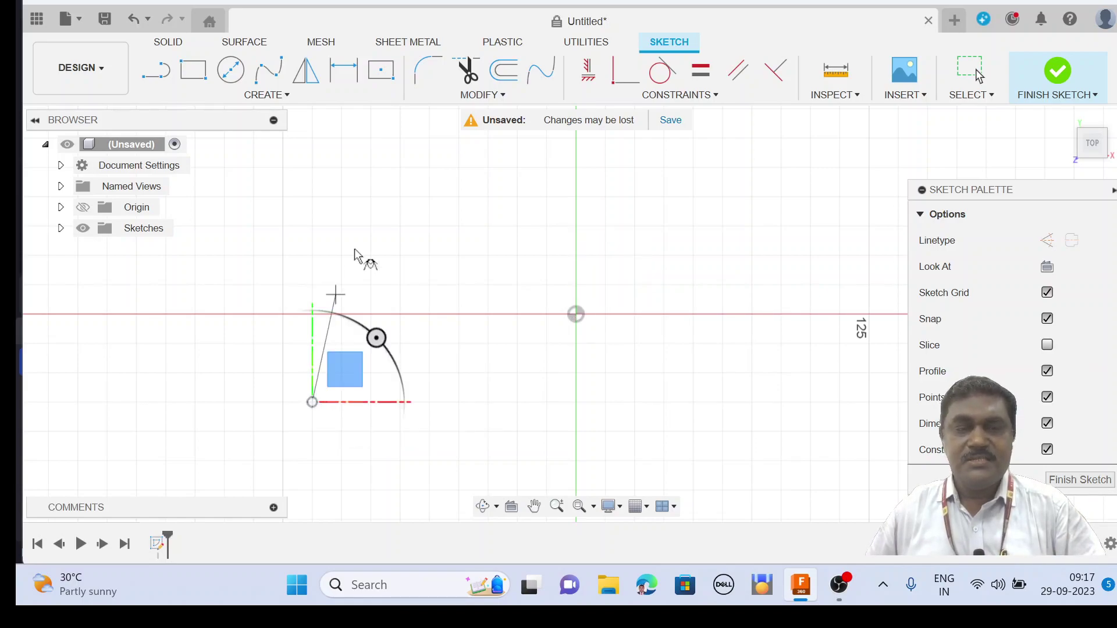
click(400, 197)
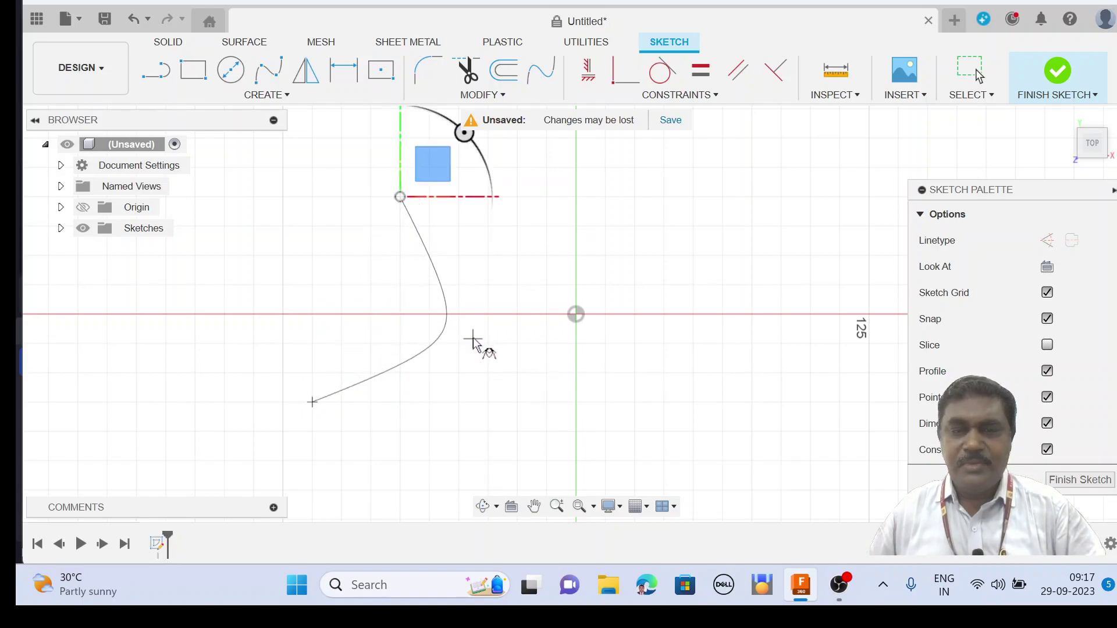
click(534, 375)
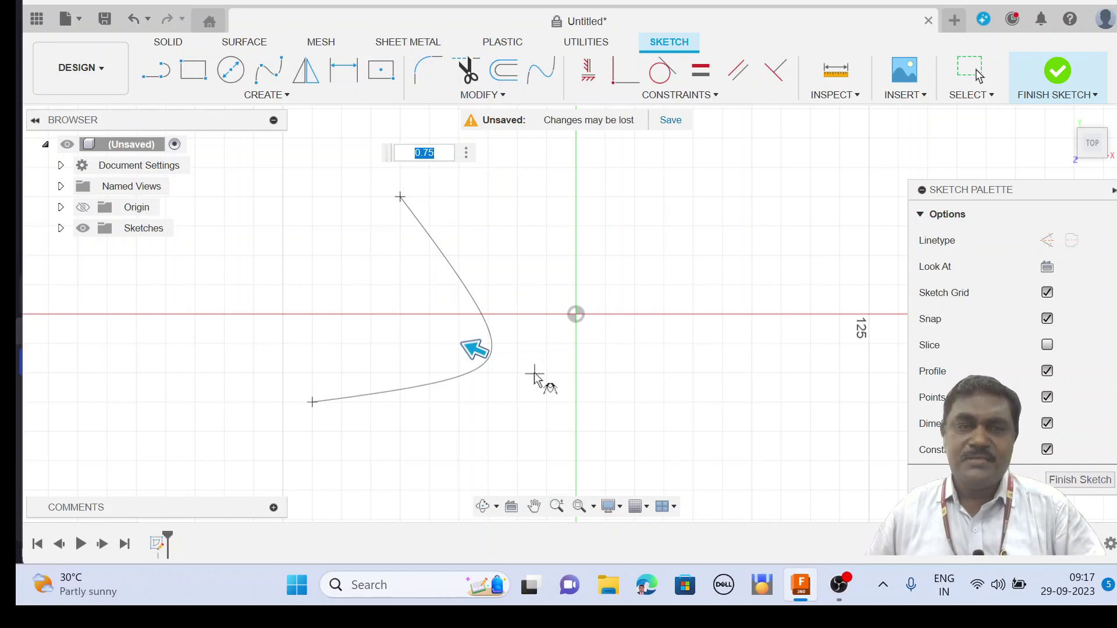
key(Escape)
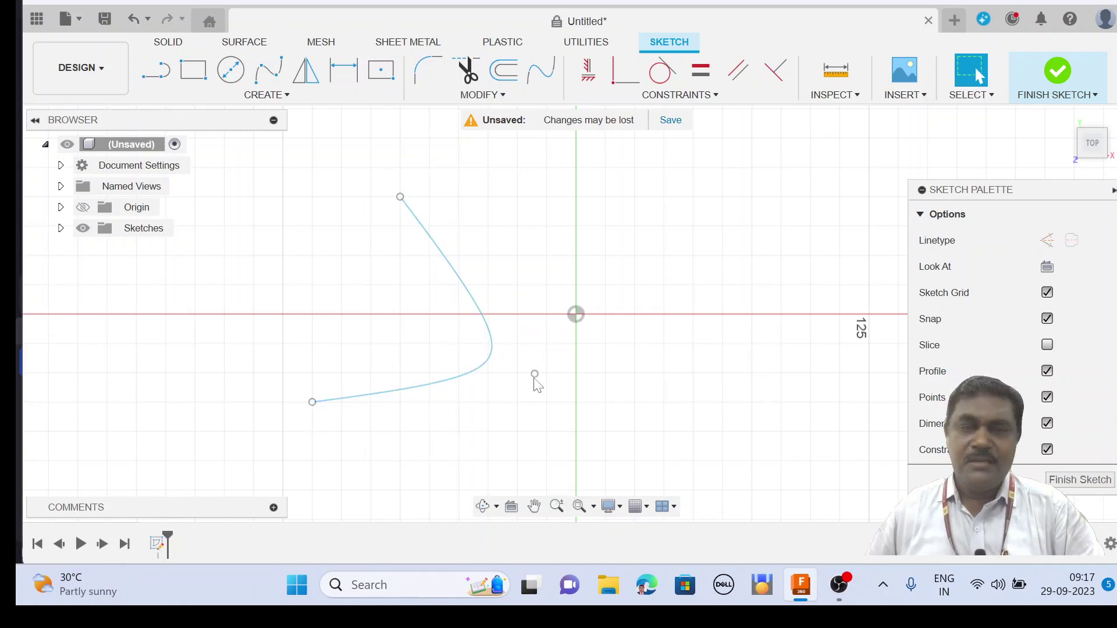
Reshape the conic curve by moving its lower endpoint and its vertex point above the red axis
mouse_move(534, 375)
mouse_down()
mouse_move(473, 343)
mouse_move(517, 372)
mouse_up()
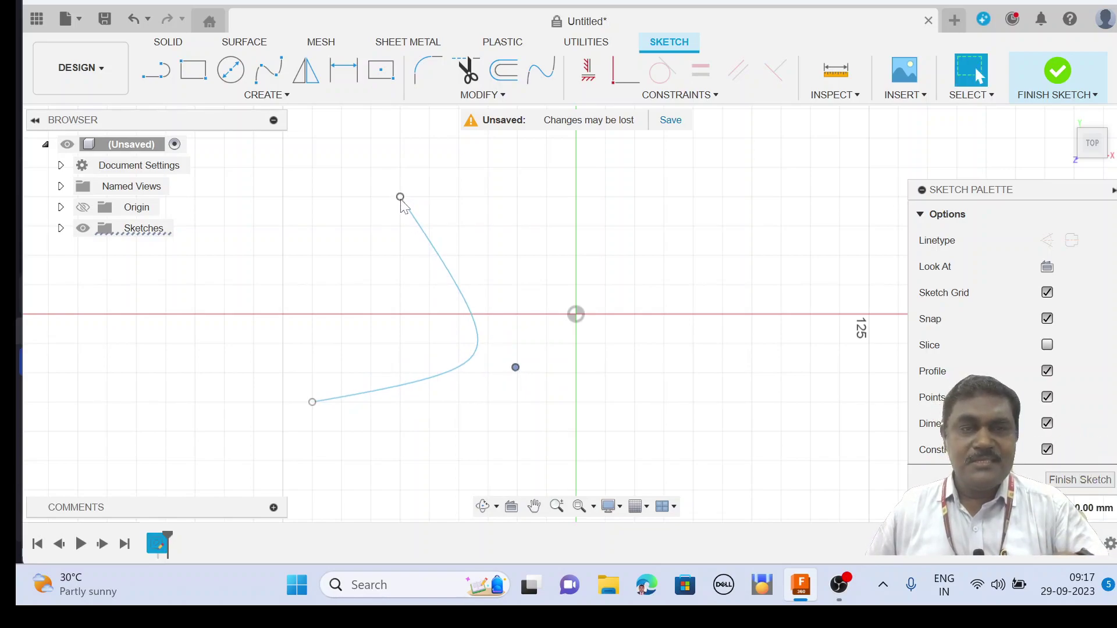
mouse_move(401, 199)
mouse_down()
mouse_move(364, 229)
mouse_move(400, 198)
mouse_up()
drag(313, 402, 315, 288)
drag(515, 369, 403, 269)
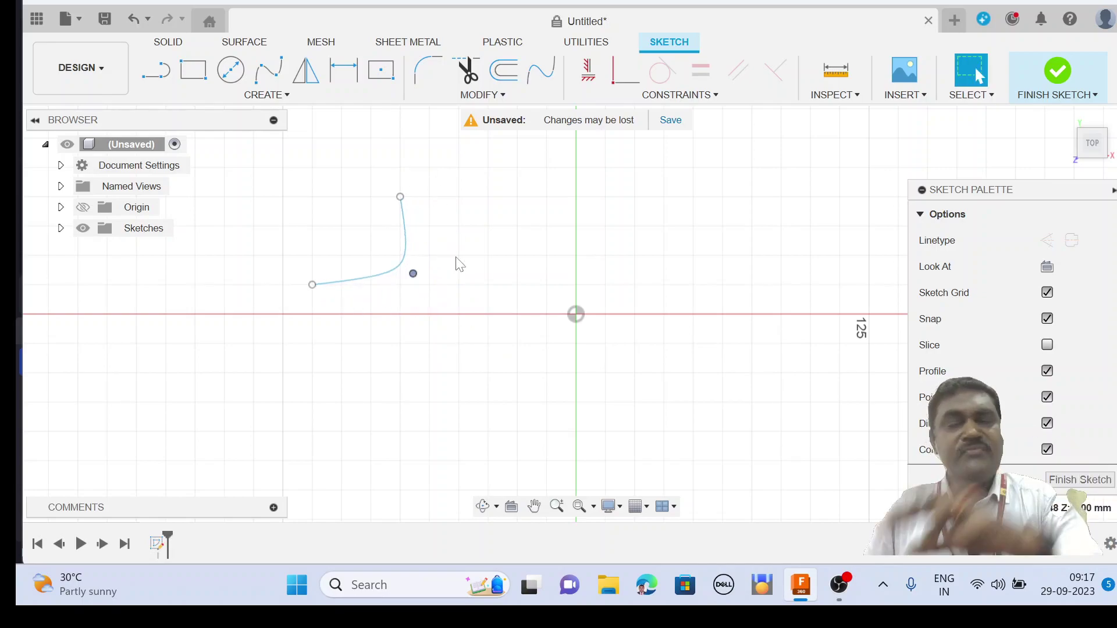
Undo the conic curve's point moves and the curve itself to empty the sketch
click(284, 97)
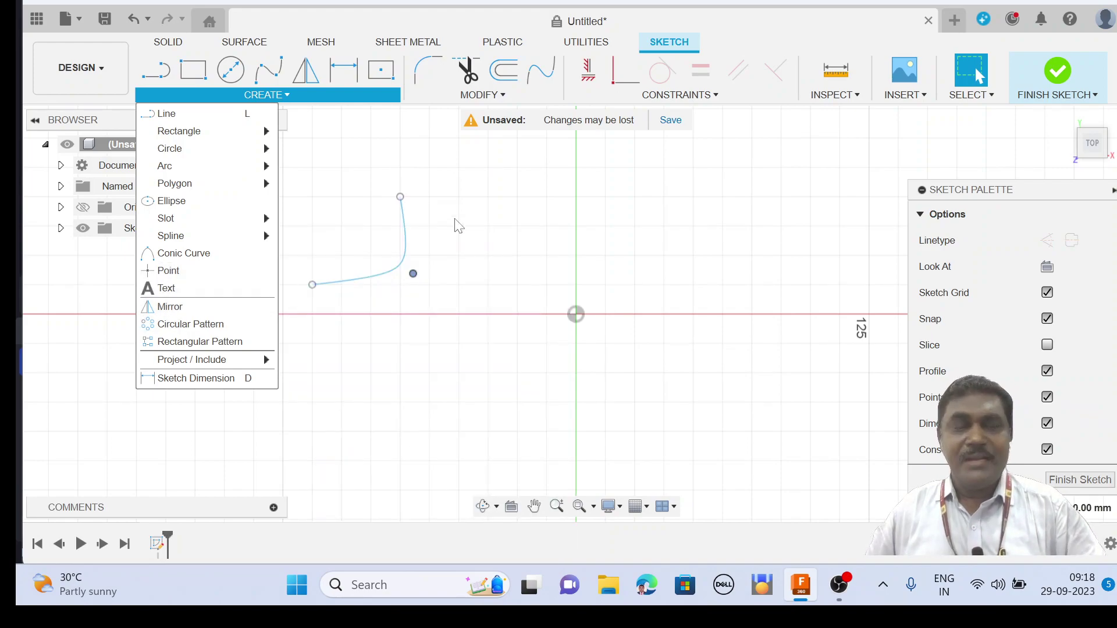
click(137, 20)
click(135, 20)
click(135, 19)
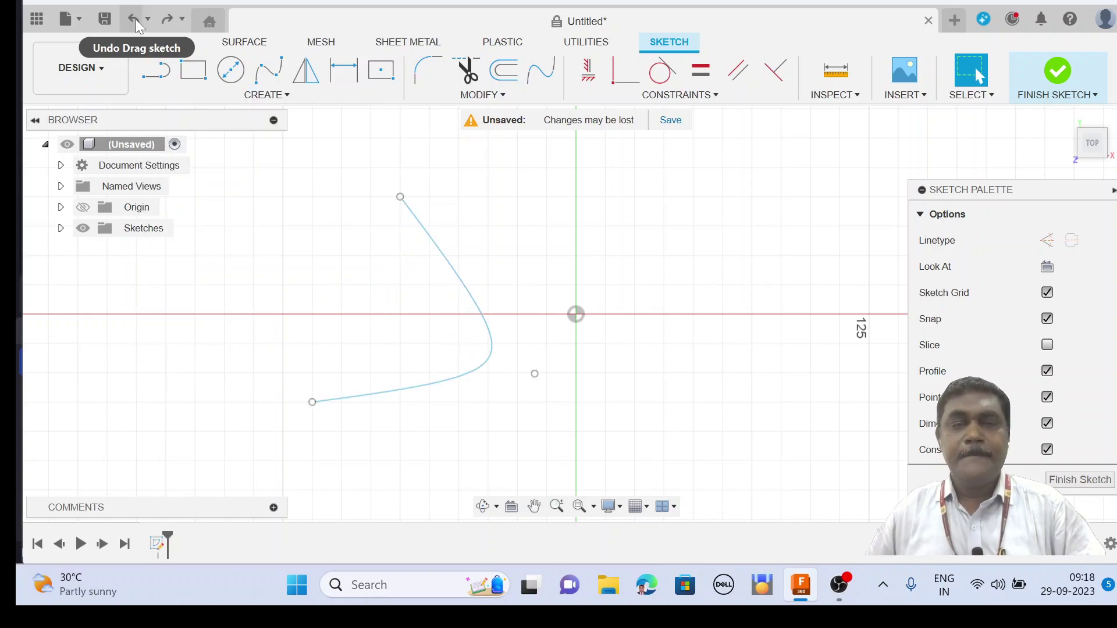
click(135, 20)
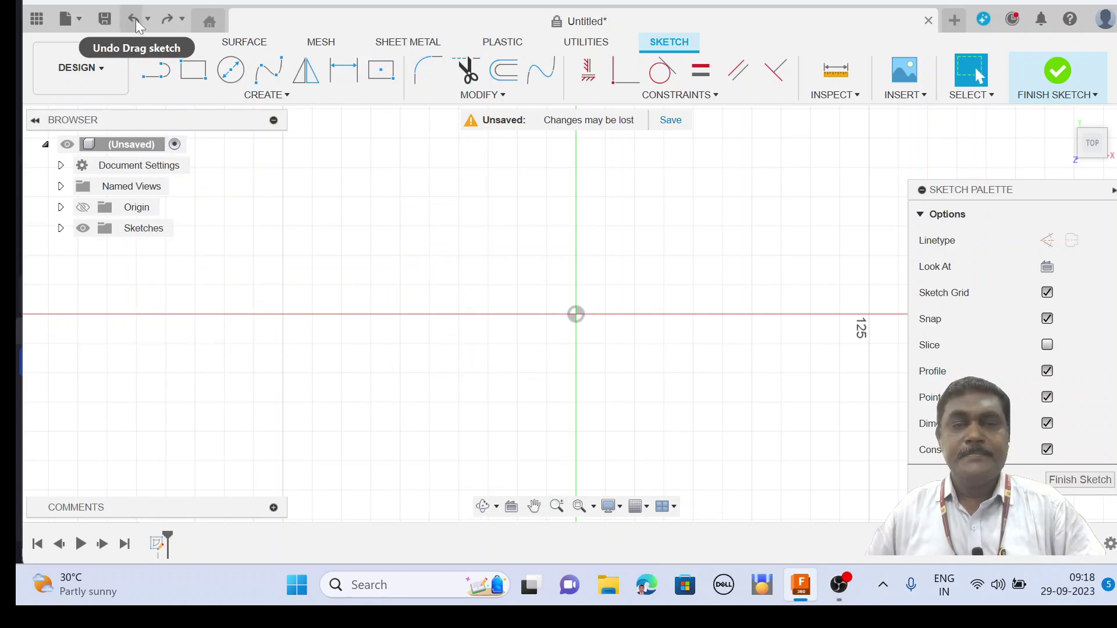
Draw a small circle from its center in the quadrant above the red axis and left of the green axis
click(264, 95)
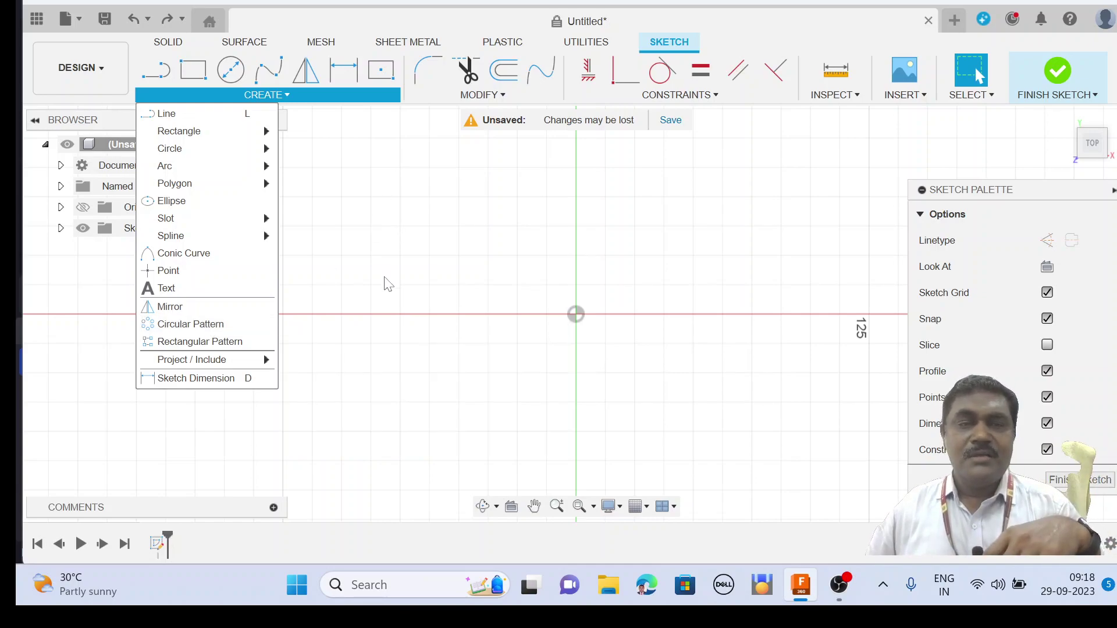
click(383, 350)
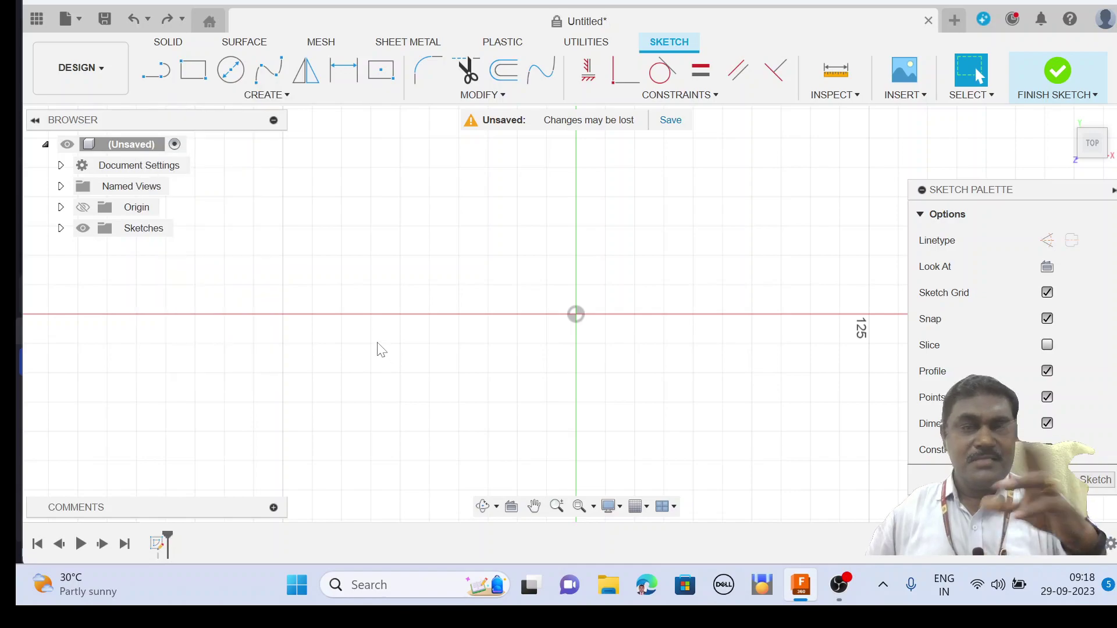
click(231, 74)
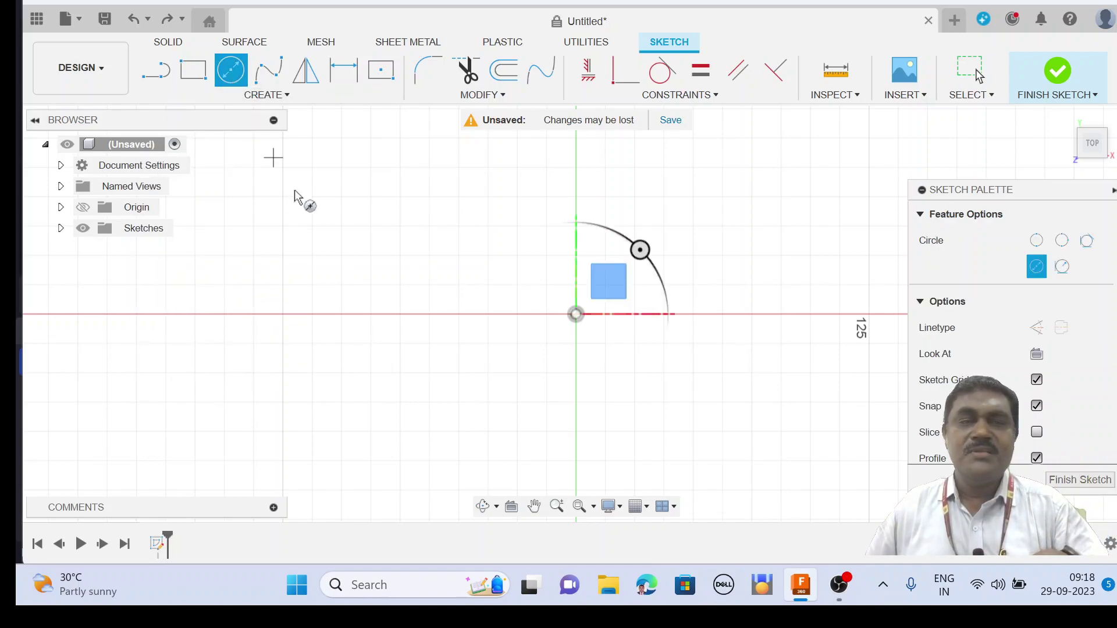
click(341, 168)
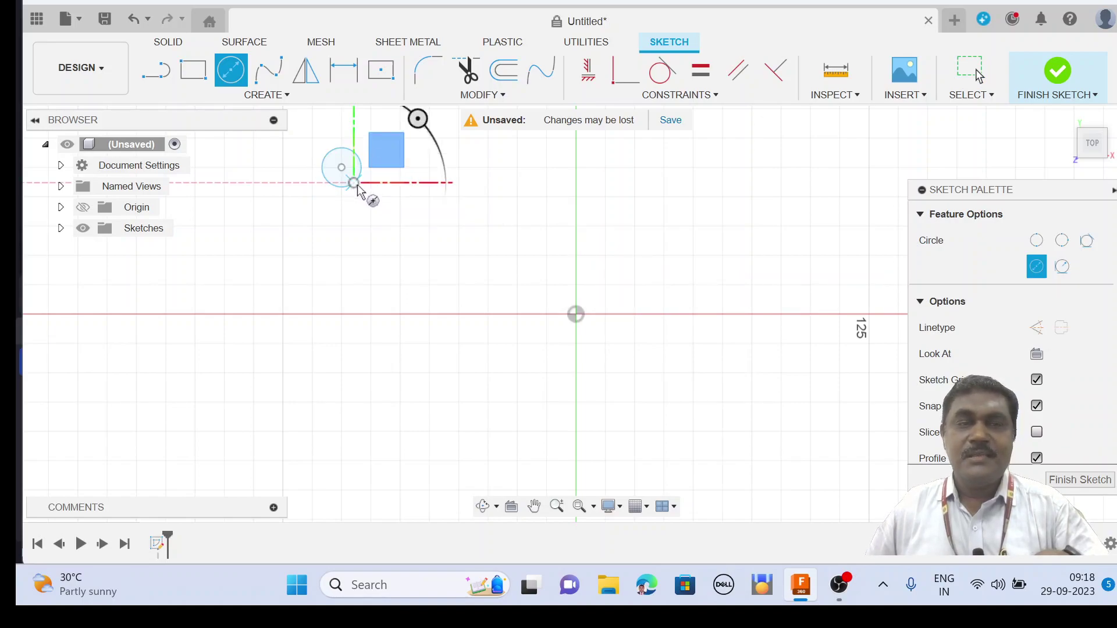
right_click(357, 190)
click(407, 190)
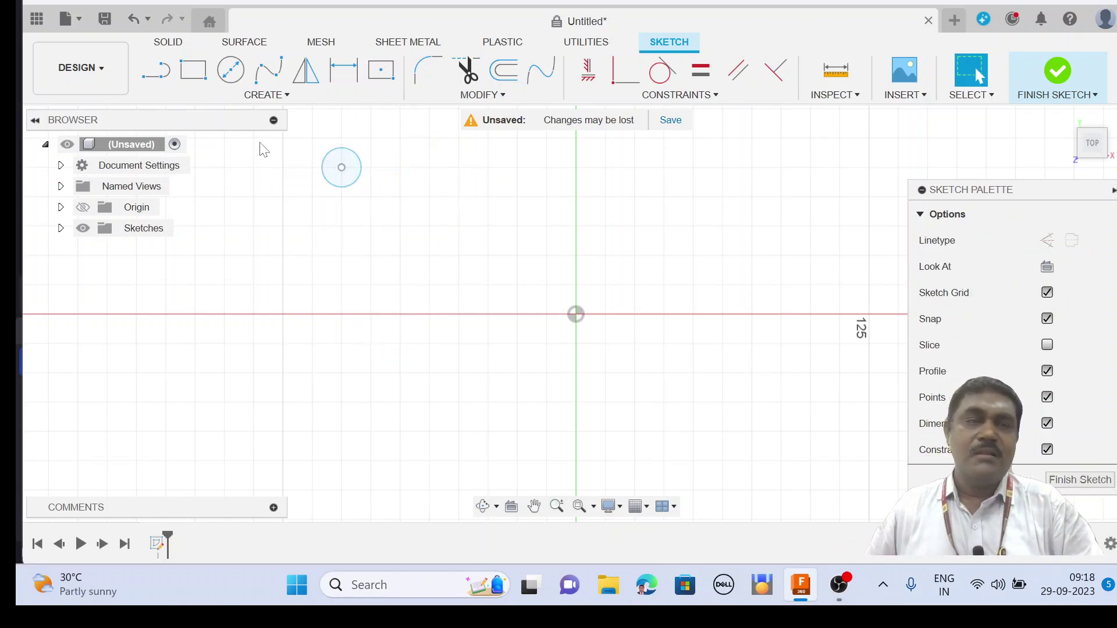
click(266, 95)
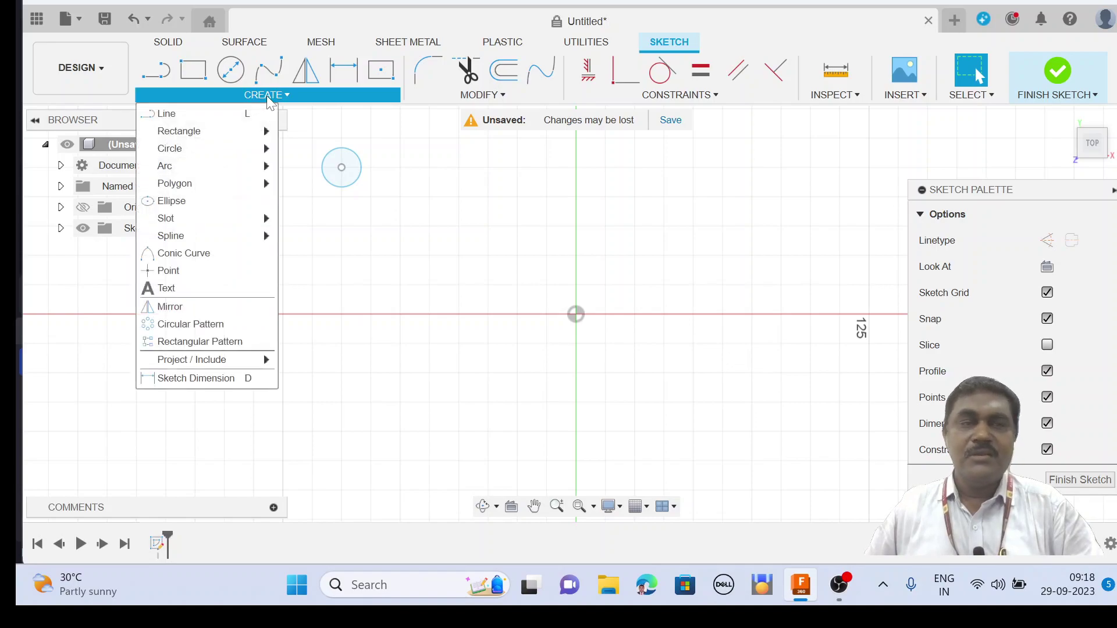
click(238, 329)
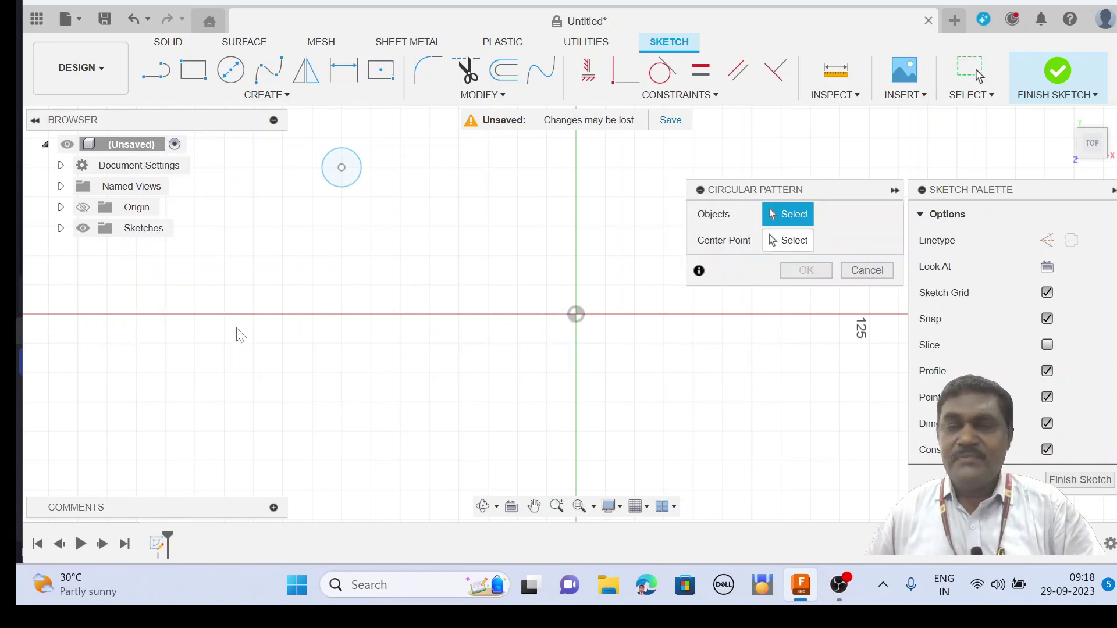
click(1113, 192)
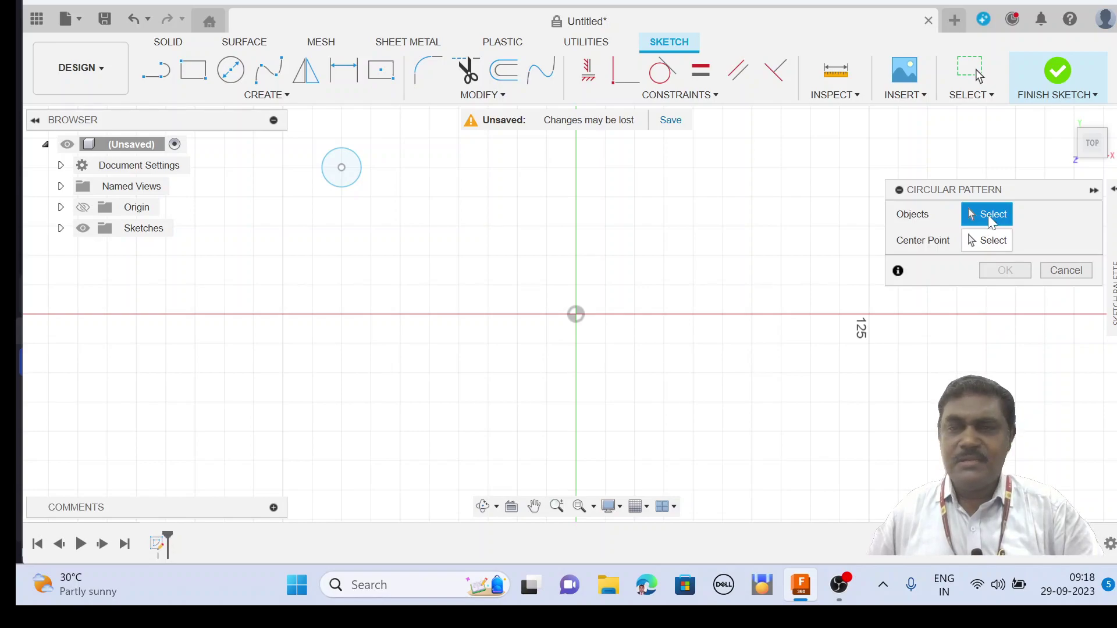
click(358, 185)
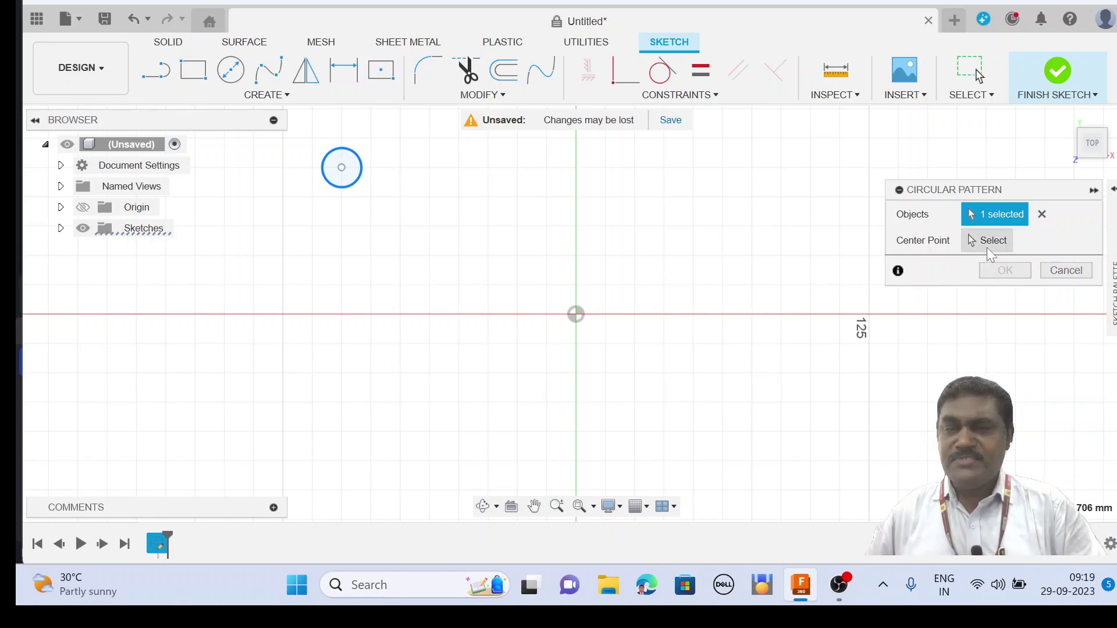
Place a sketch point at the origin and create a full circular pattern of the circle around it with quantity 6
click(263, 96)
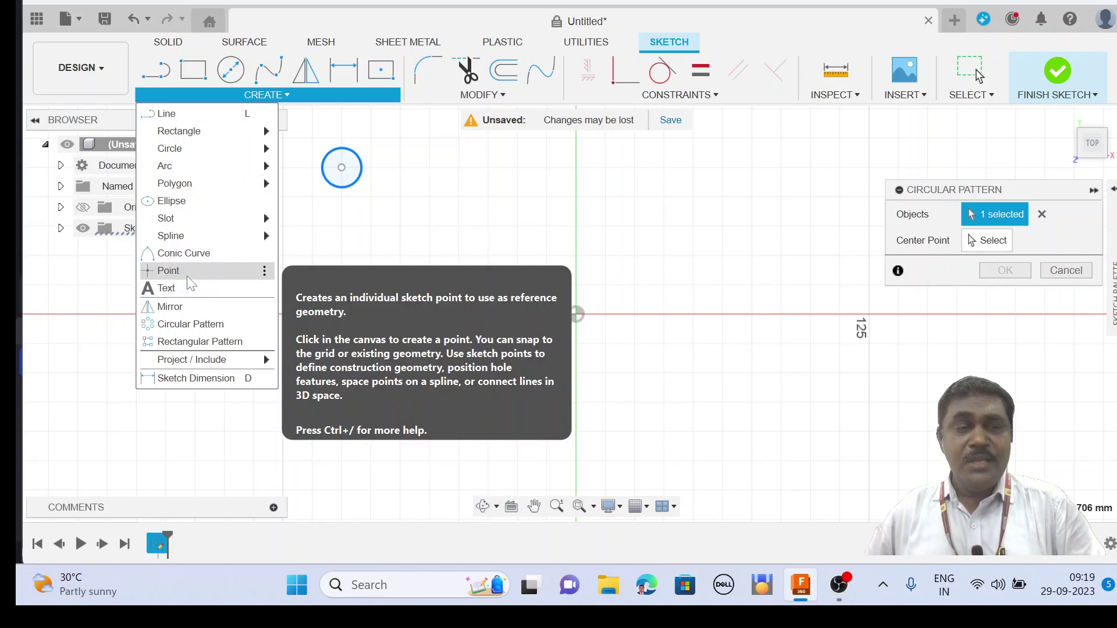
click(186, 276)
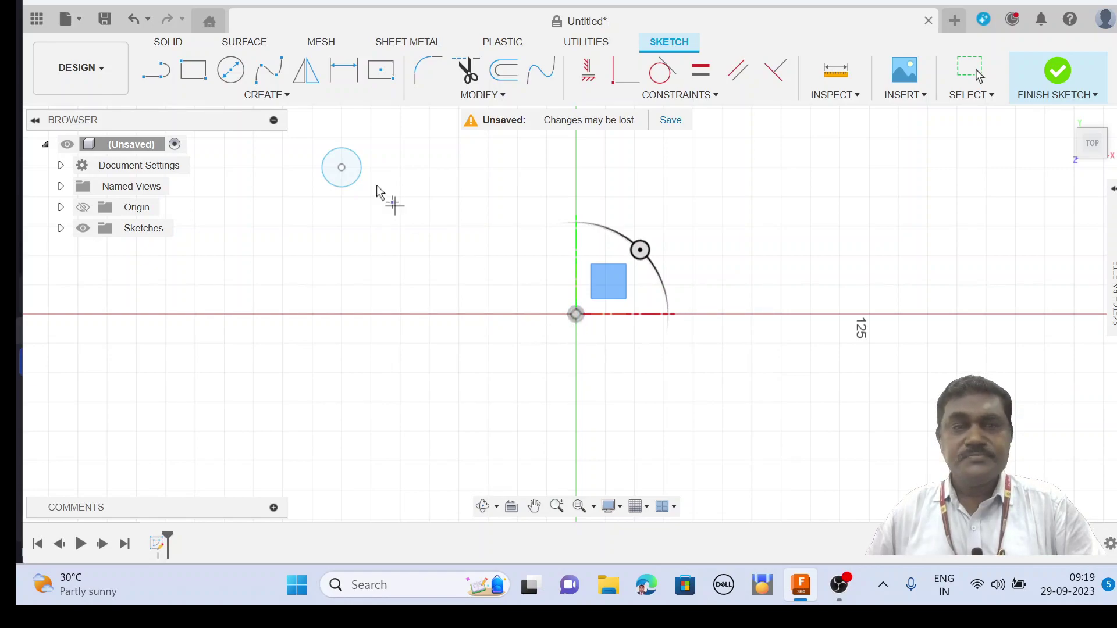
click(261, 95)
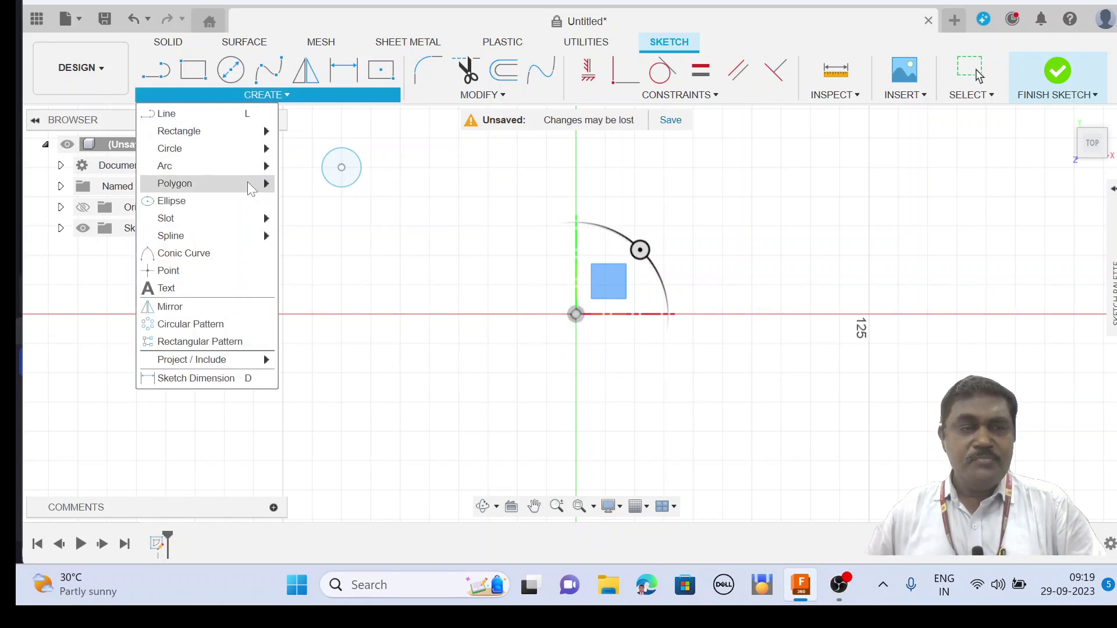
click(231, 323)
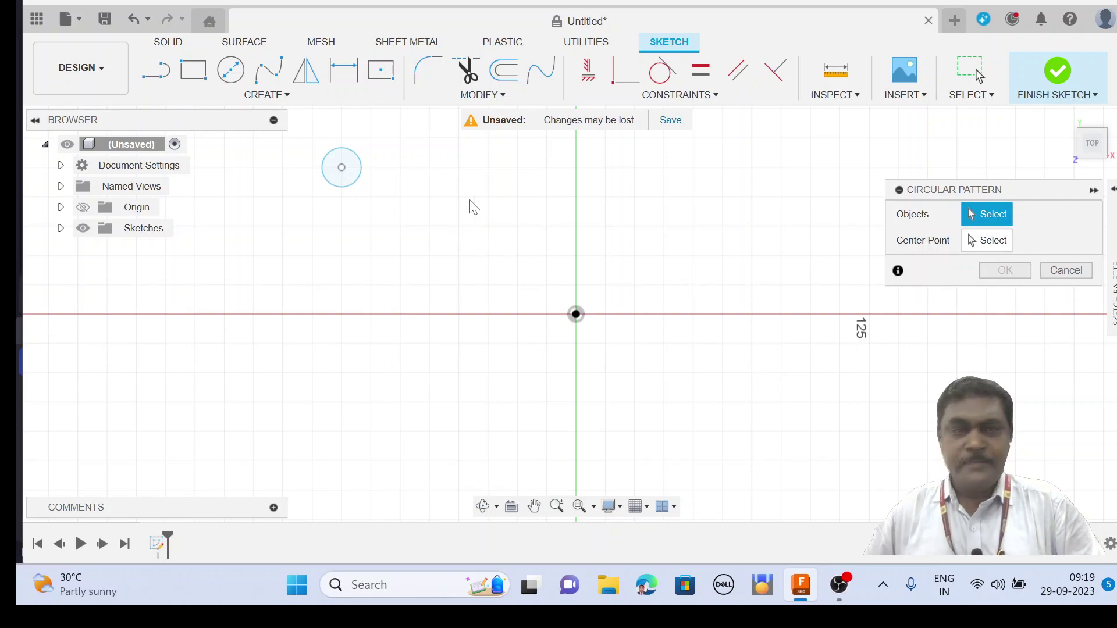
click(353, 190)
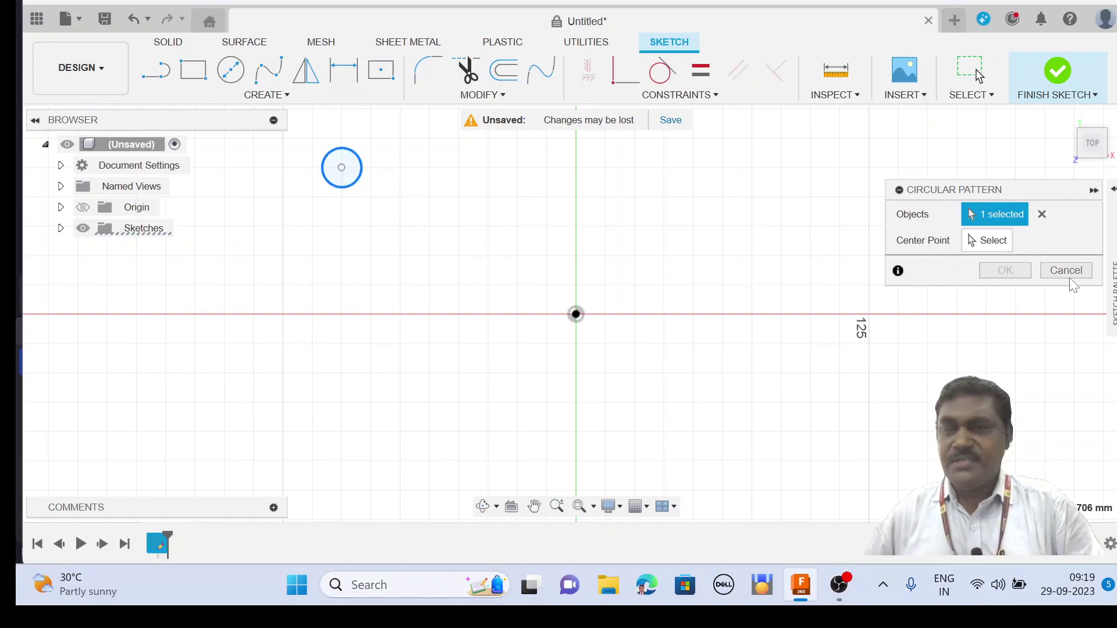
click(987, 240)
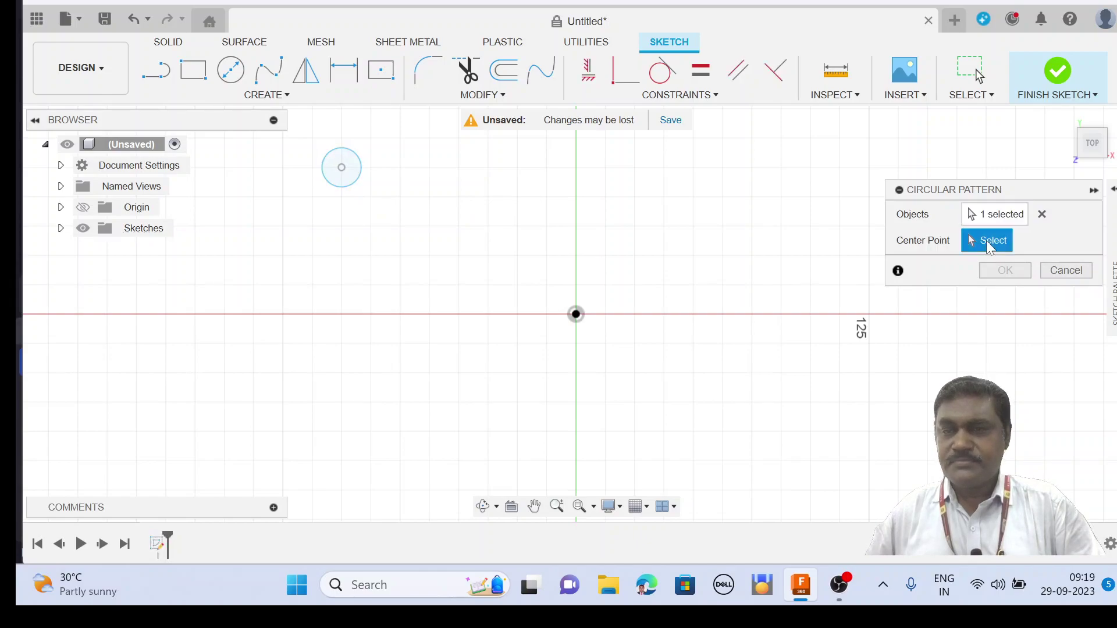
click(577, 316)
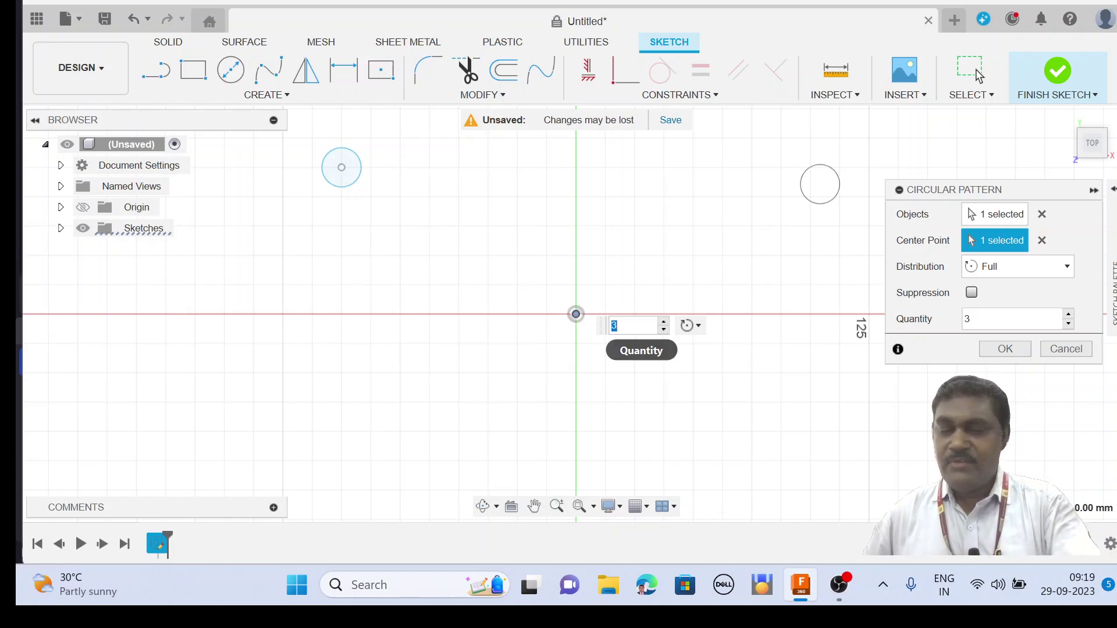
text(6)
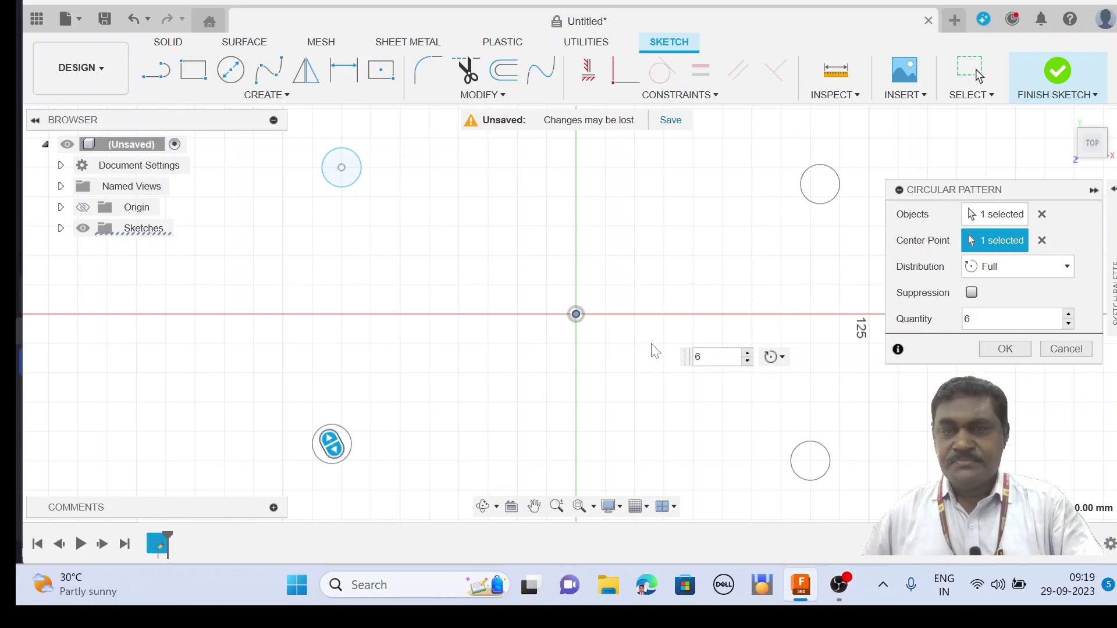
click(1004, 349)
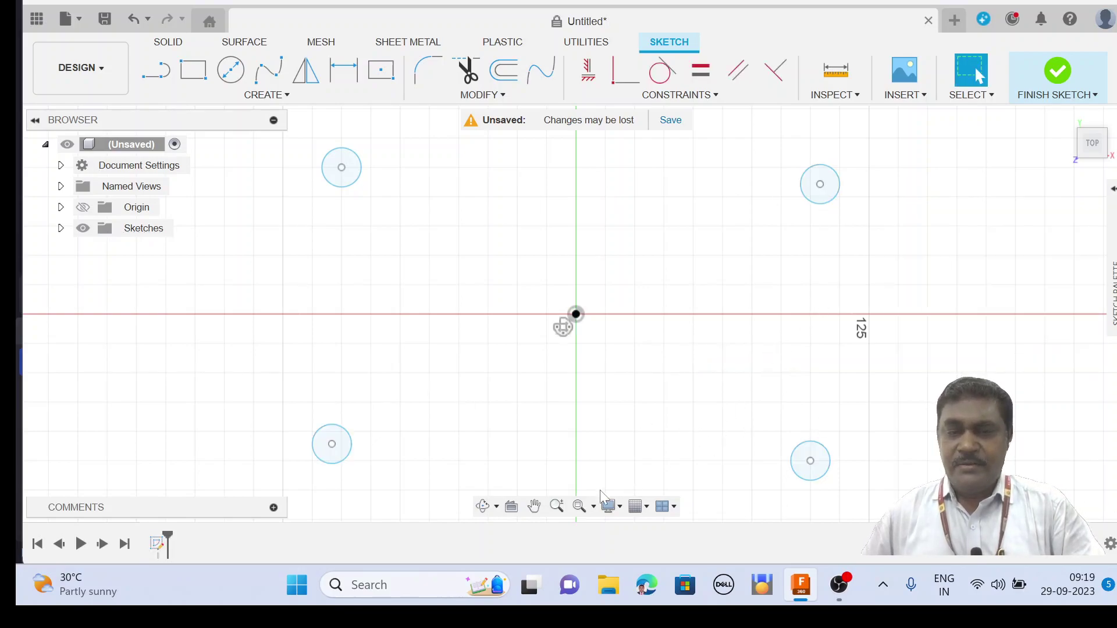
Undo the circular pattern, the sketch point, the circle and the sketch itself
click(580, 509)
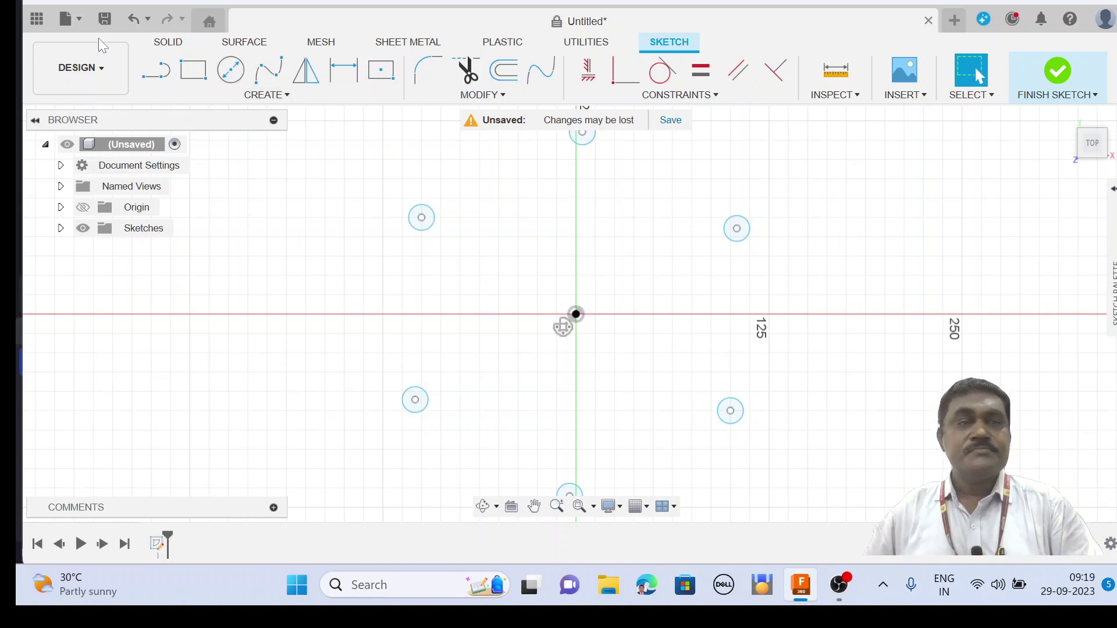
click(134, 21)
click(134, 21)
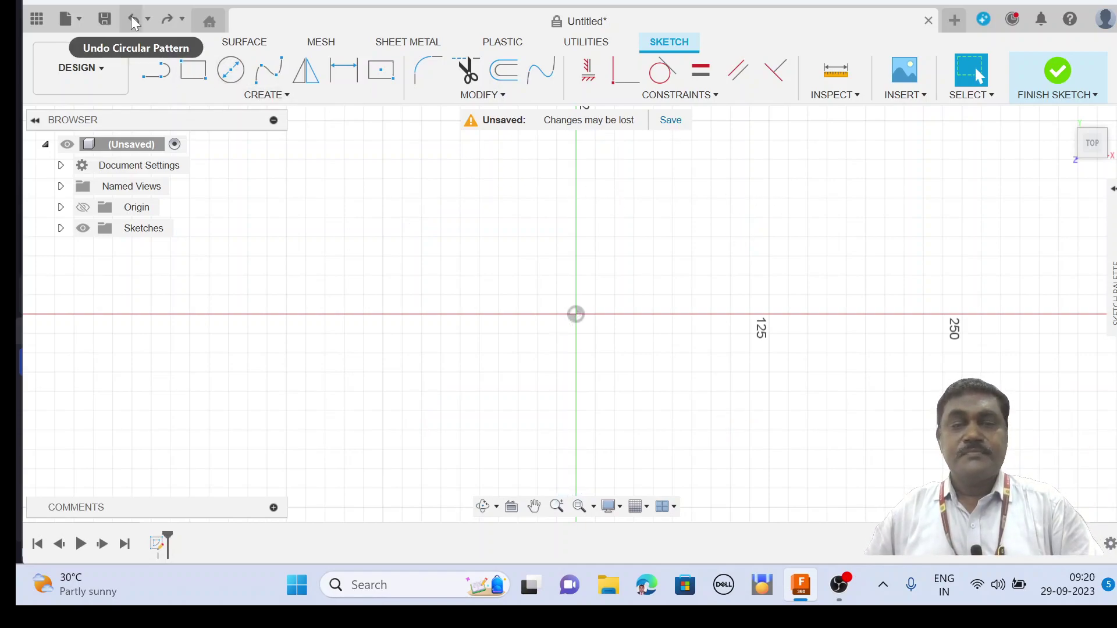
click(134, 21)
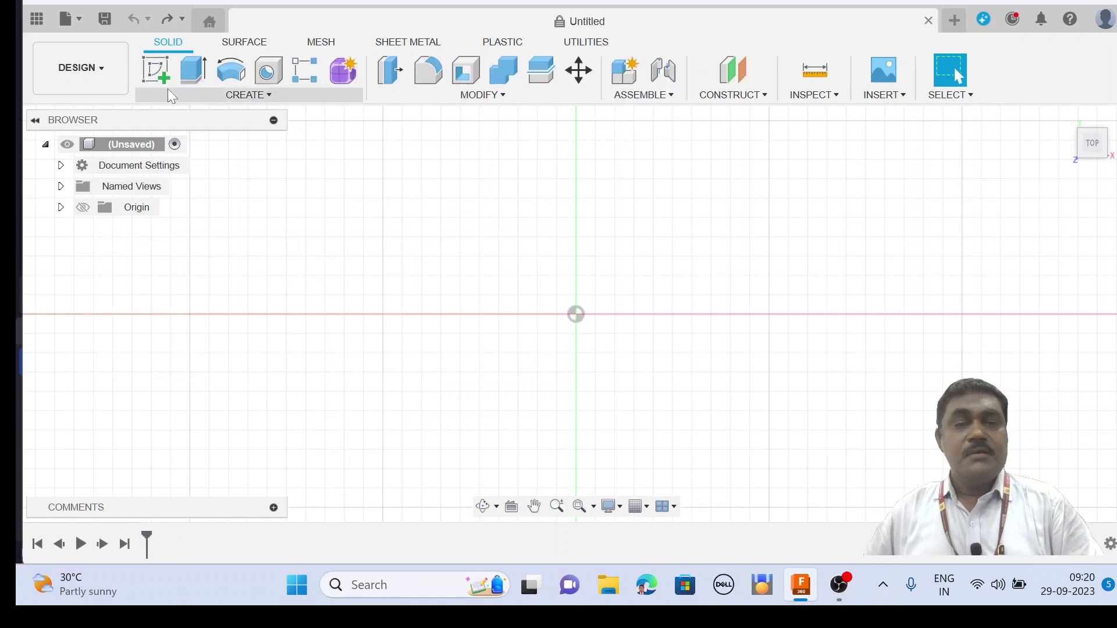
click(249, 96)
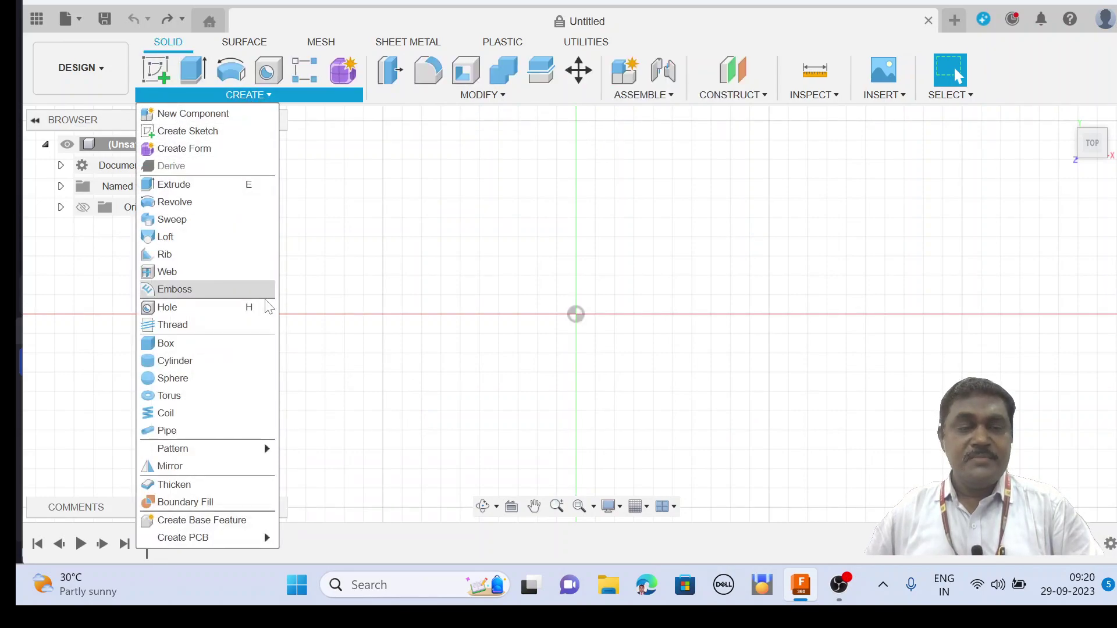
click(156, 69)
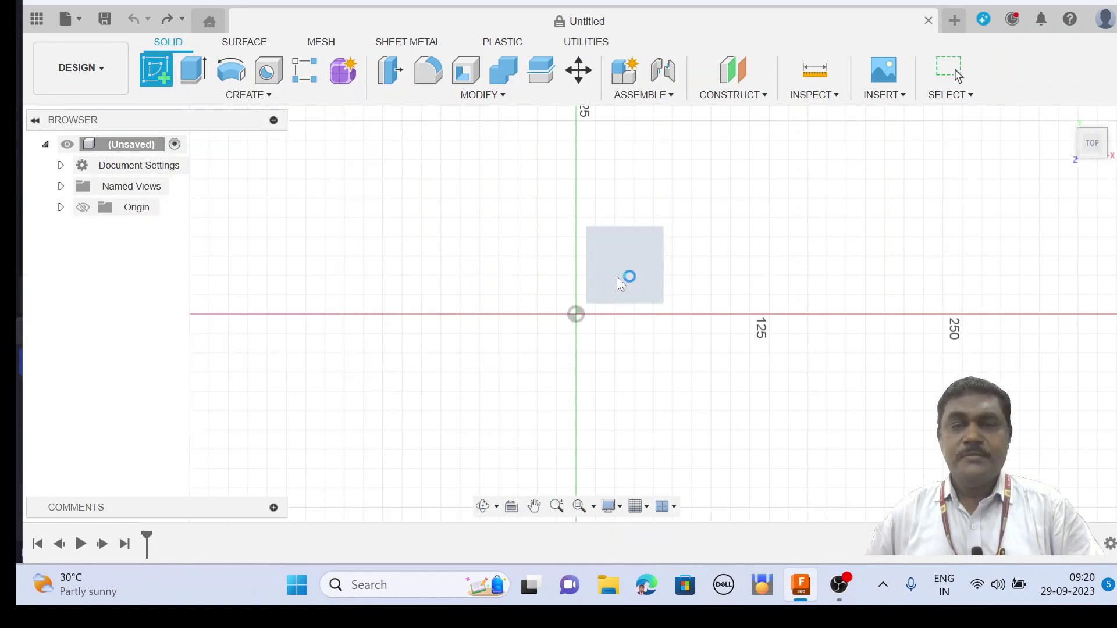
click(617, 276)
click(280, 96)
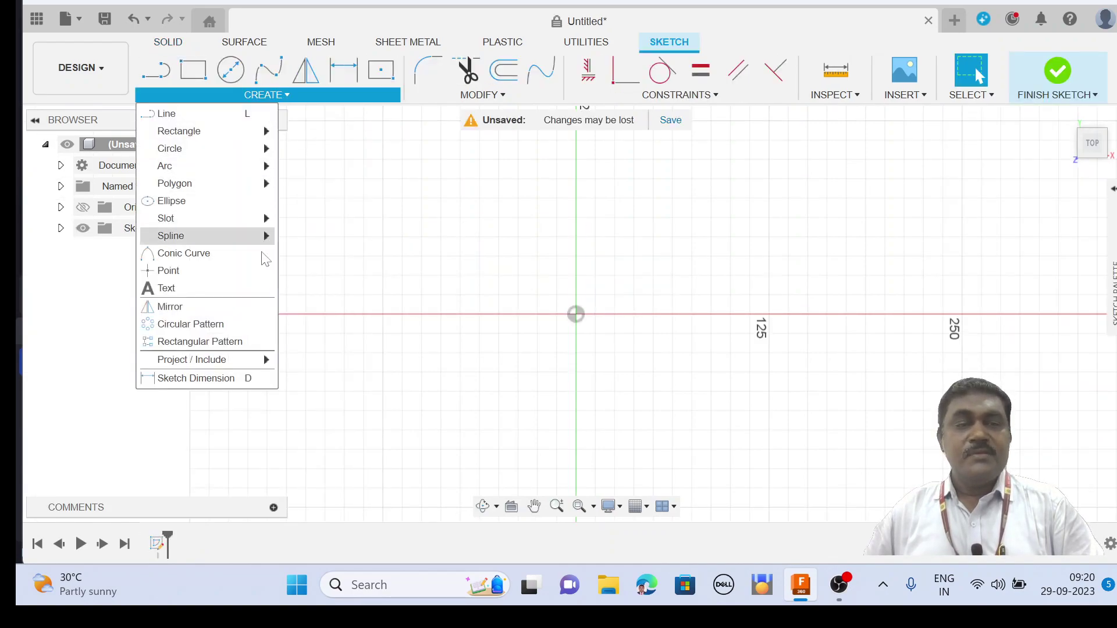
click(373, 240)
click(192, 73)
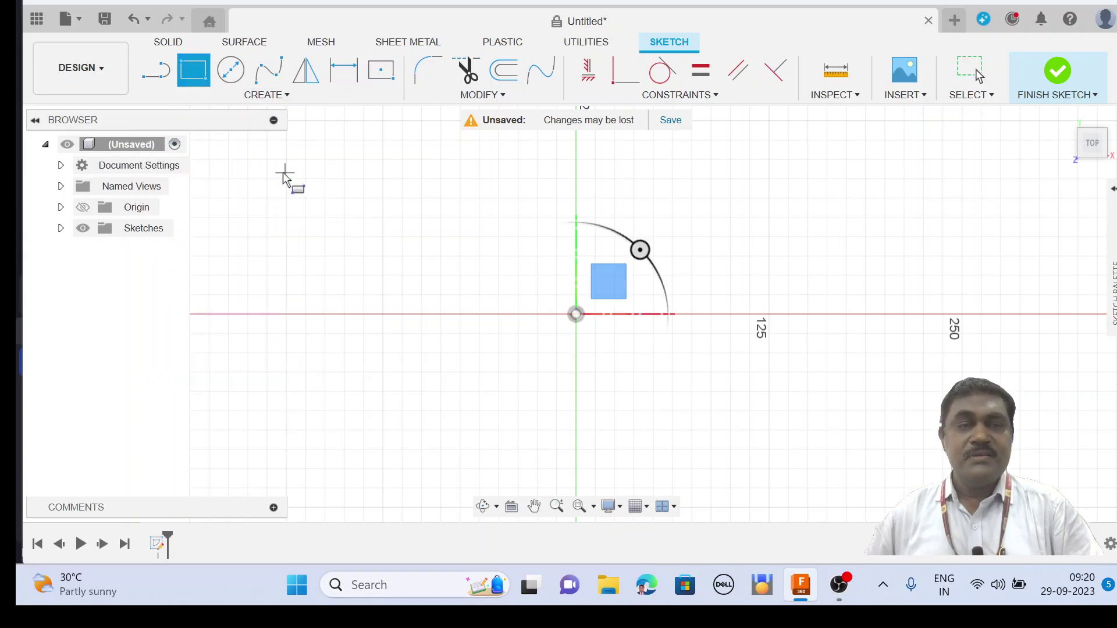
click(286, 198)
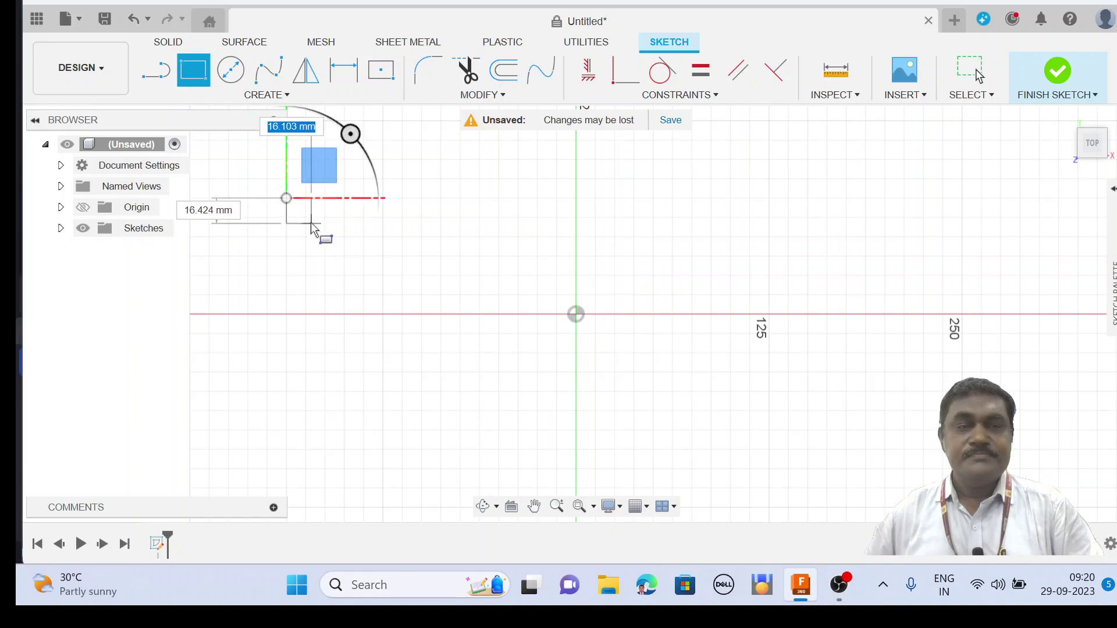
right_click(310, 222)
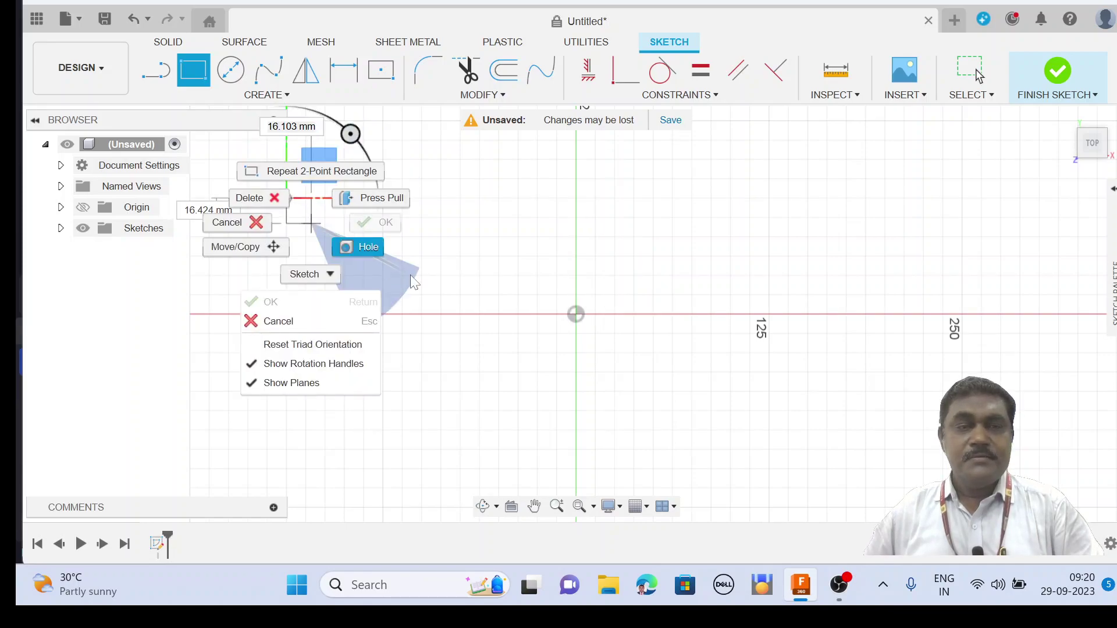
click(408, 274)
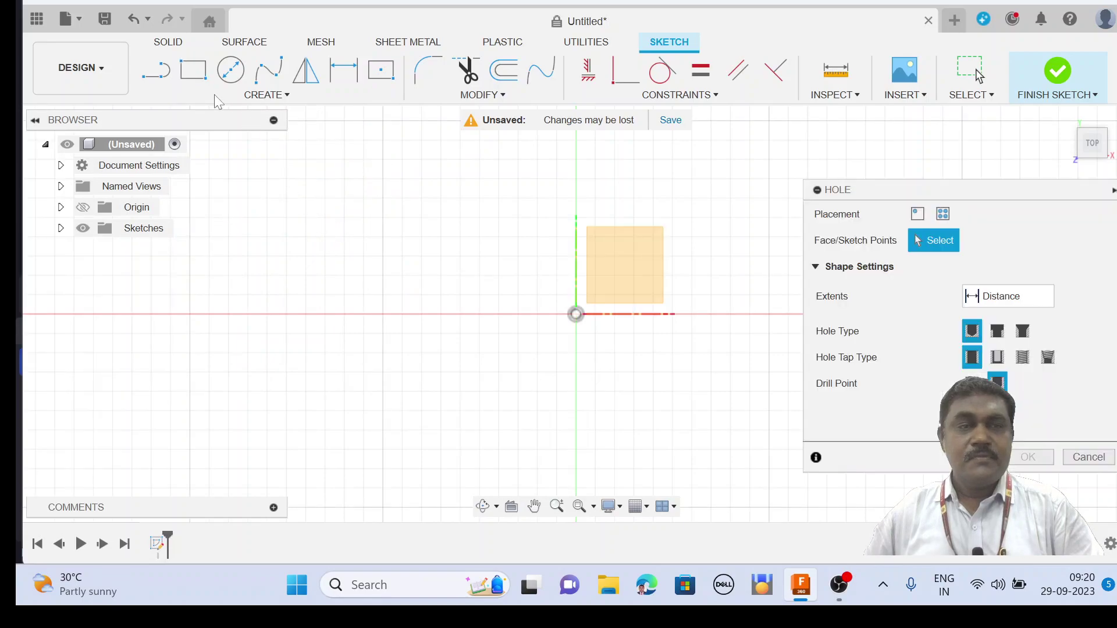
click(198, 73)
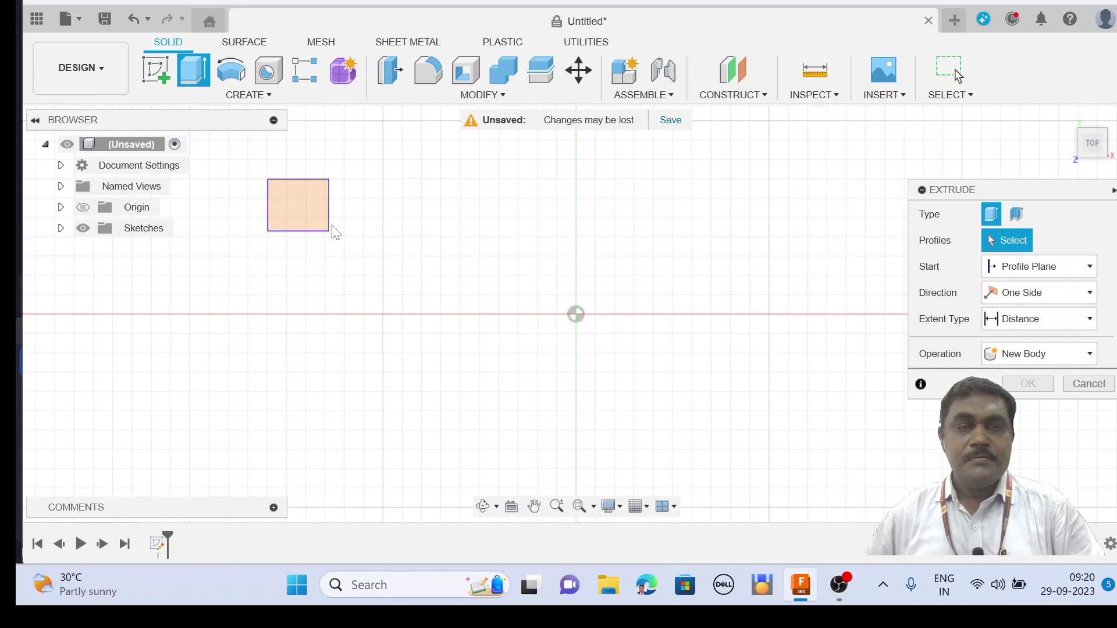
In a new sketch on the horizontal plane, draw a two-point rectangle about 25 by 18 mm in the upper-left quadrant and hide the sketch constraints
click(161, 65)
click(643, 266)
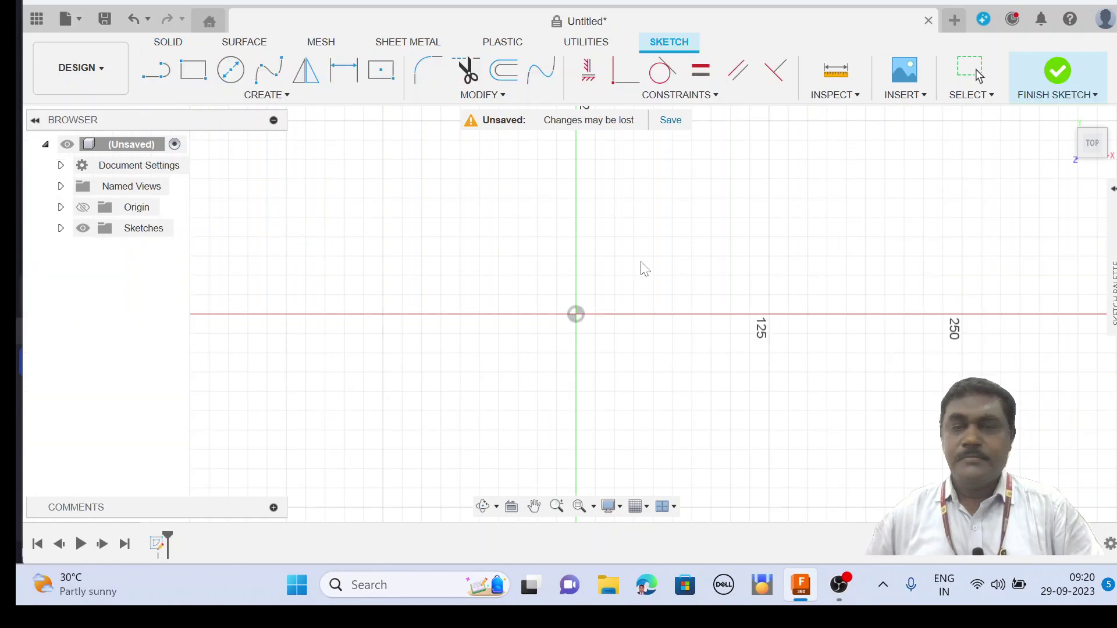
click(196, 71)
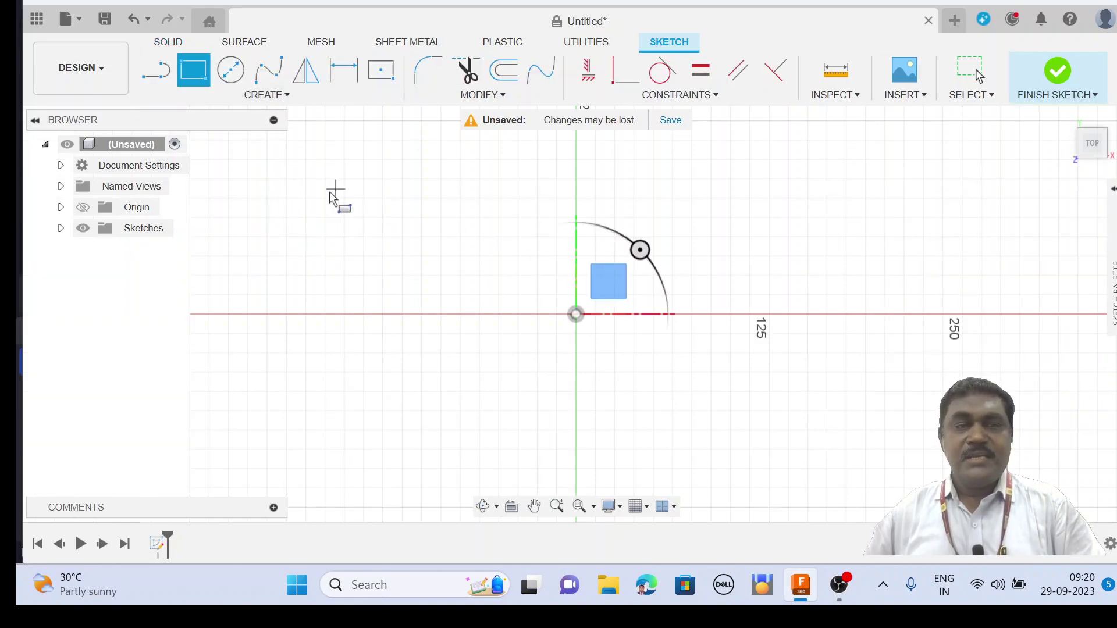
click(344, 178)
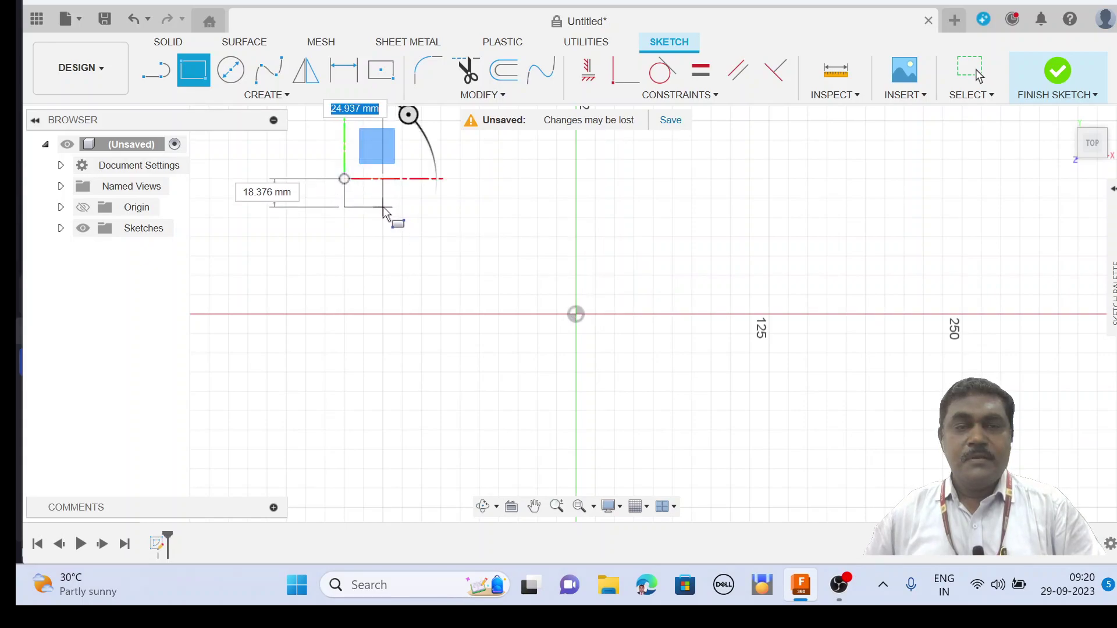
click(384, 209)
right_click(385, 214)
click(448, 208)
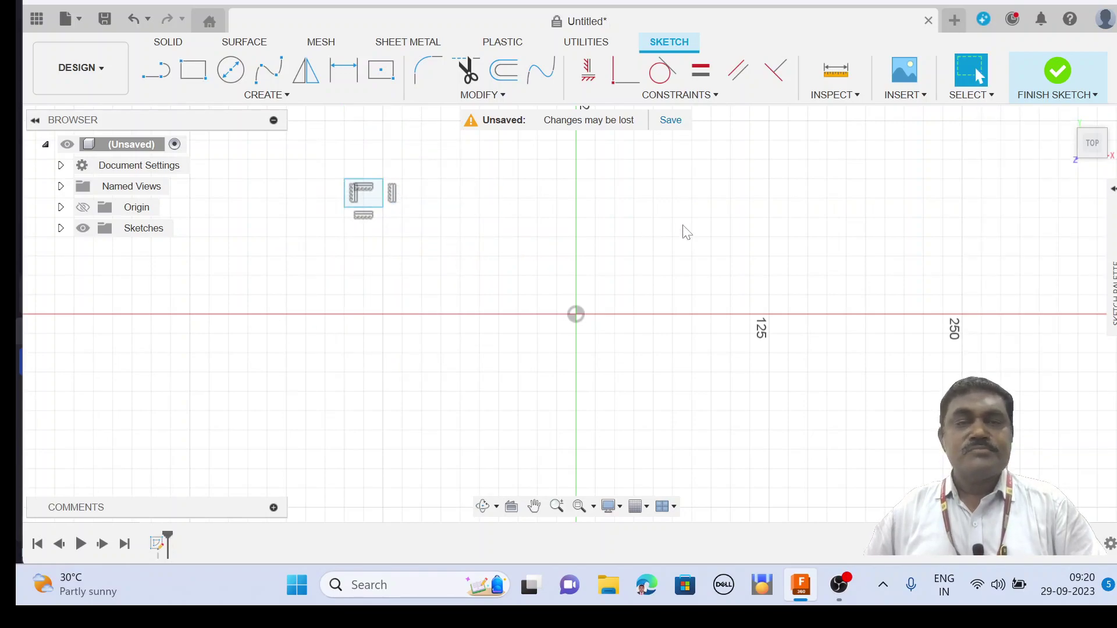
click(1112, 190)
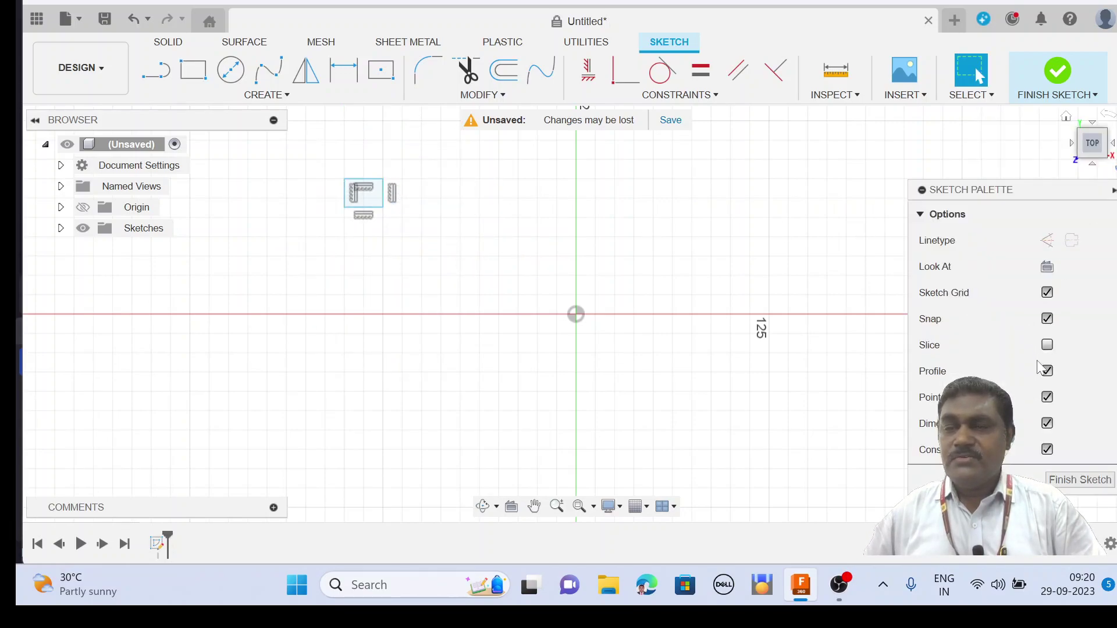
click(1047, 372)
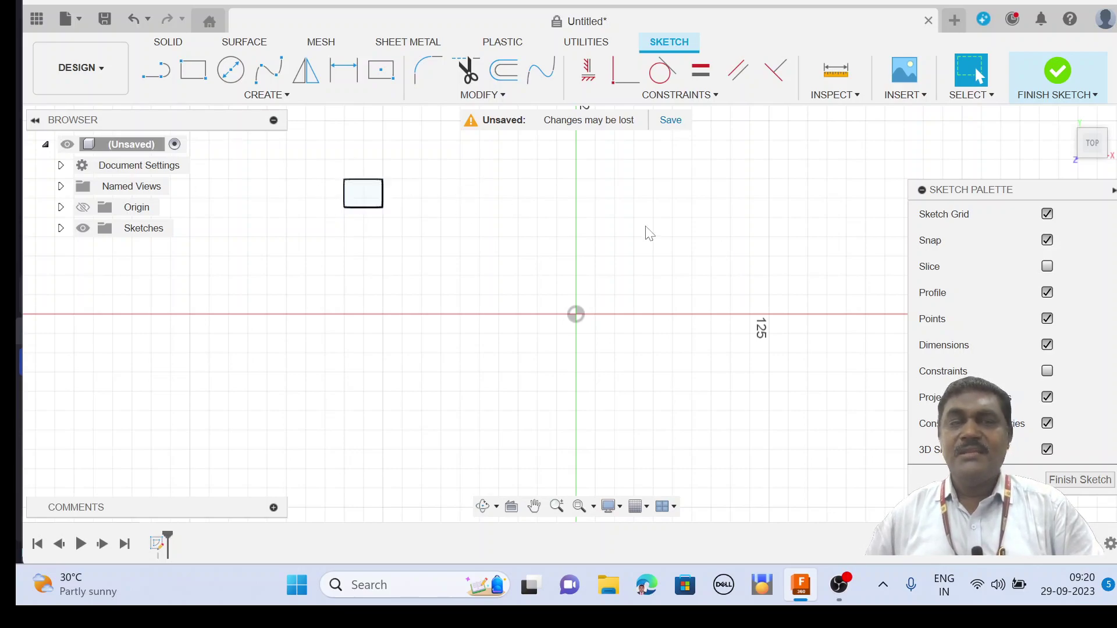
Start a rectangular pattern of the whole rectangle with quantity 4, spread over about 183 mm along the red axis direction
click(269, 98)
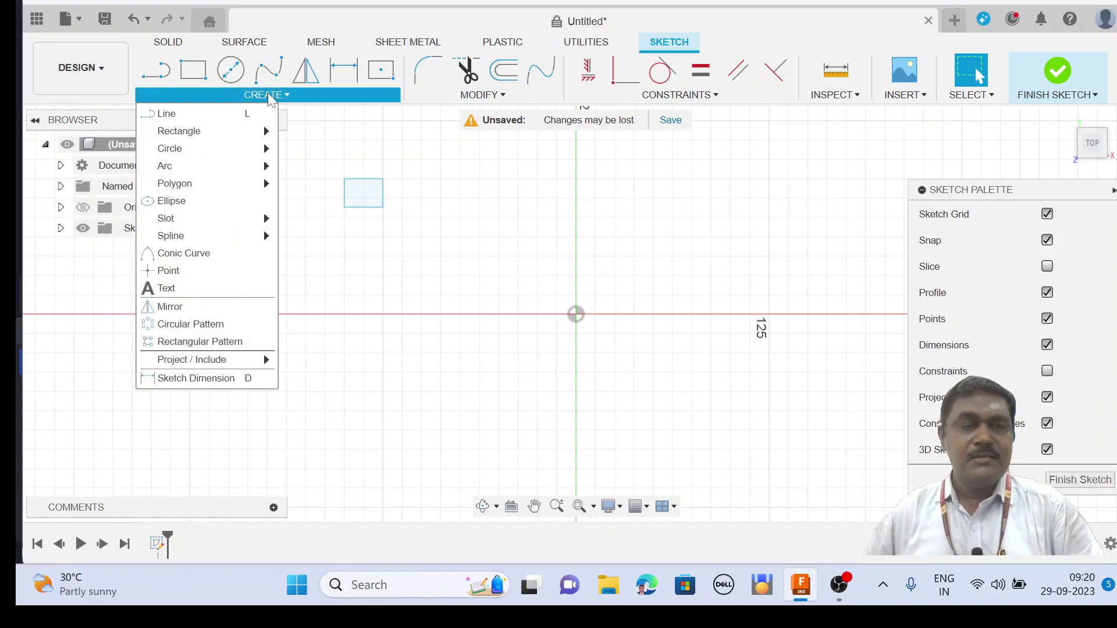
click(226, 343)
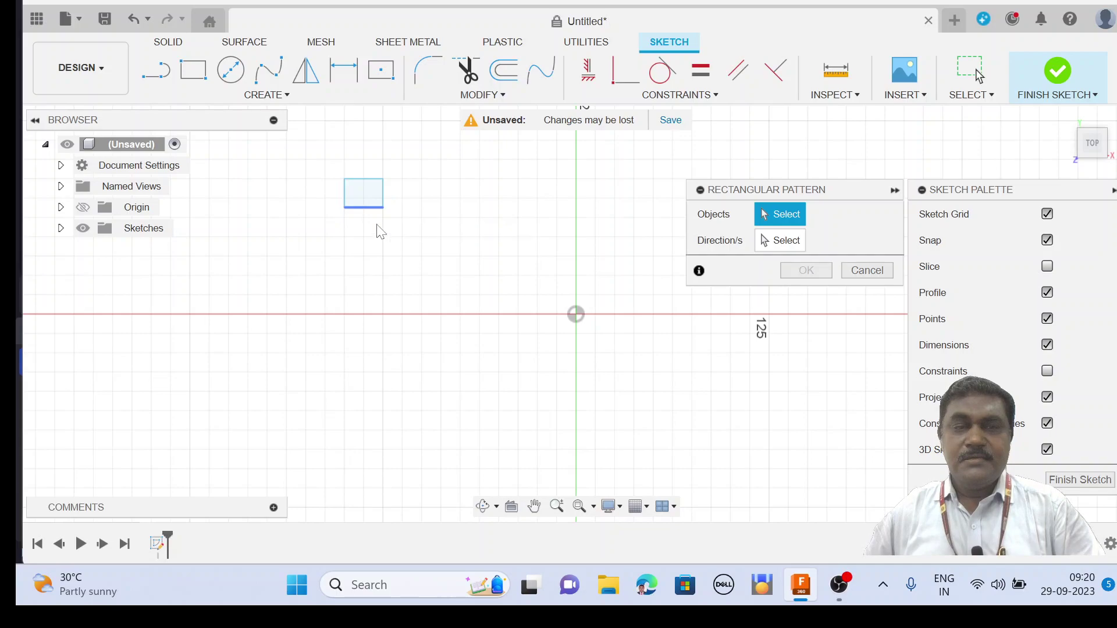
drag(325, 169, 414, 233)
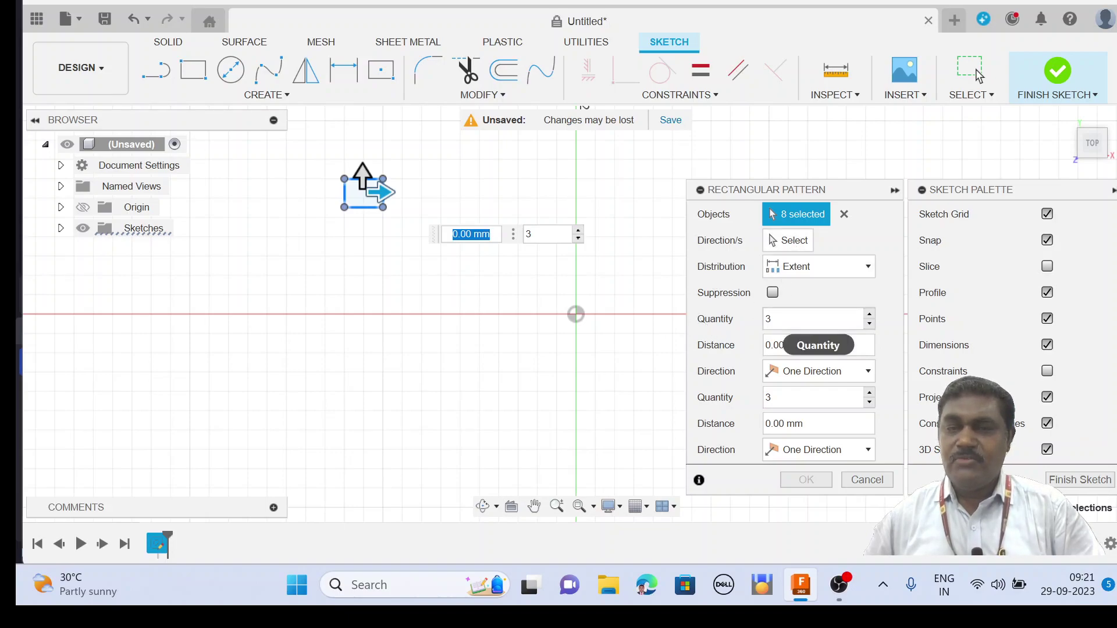
click(791, 319)
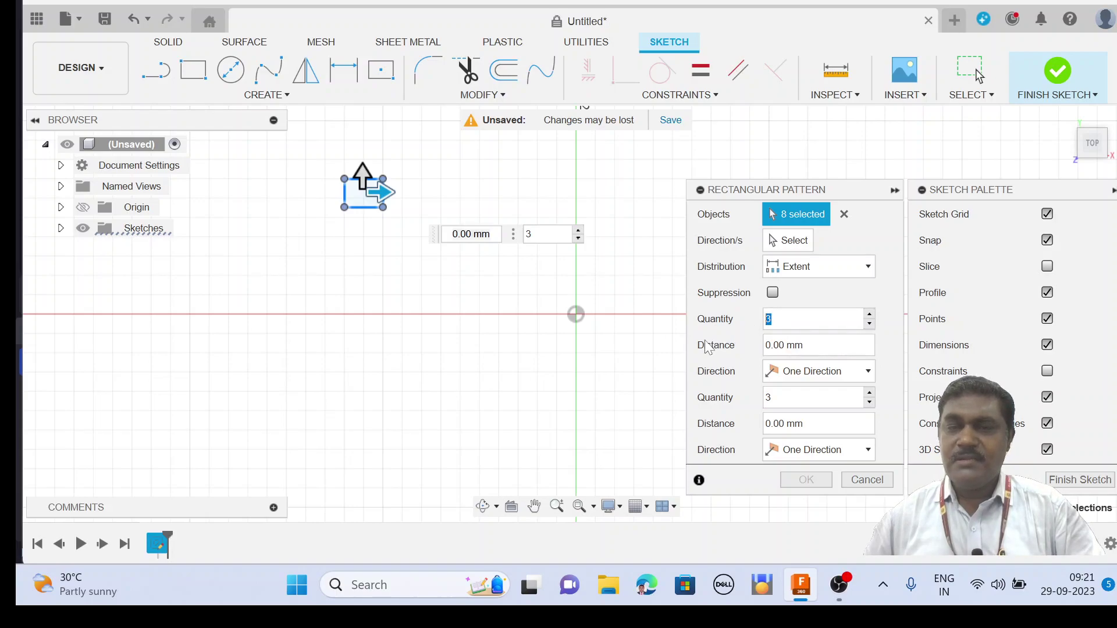
text(4)
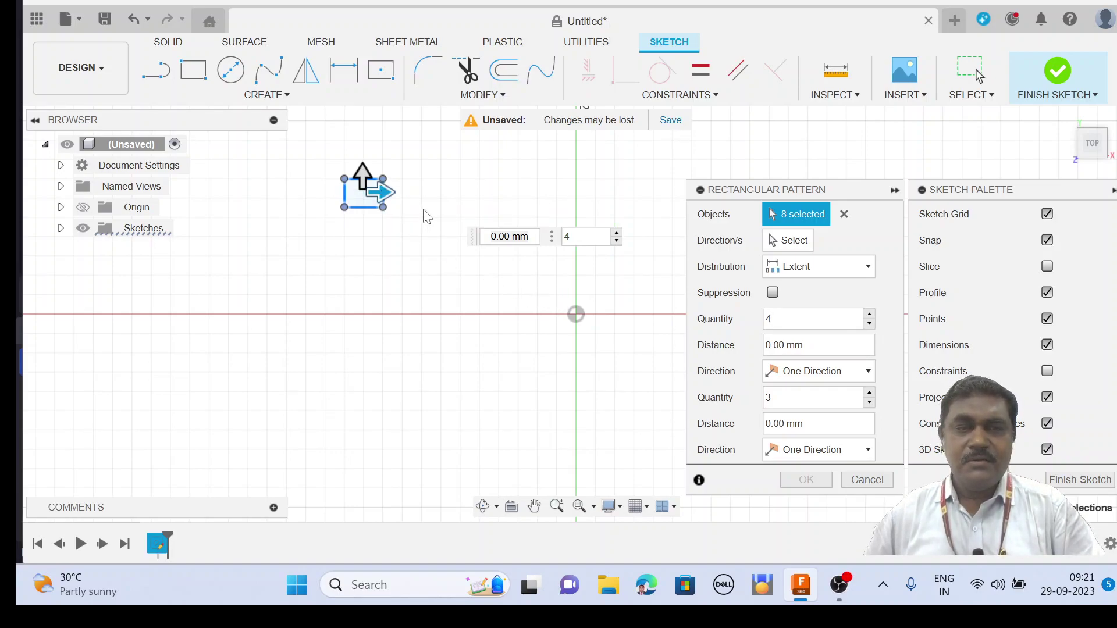
middle_drag(424, 219, 403, 444)
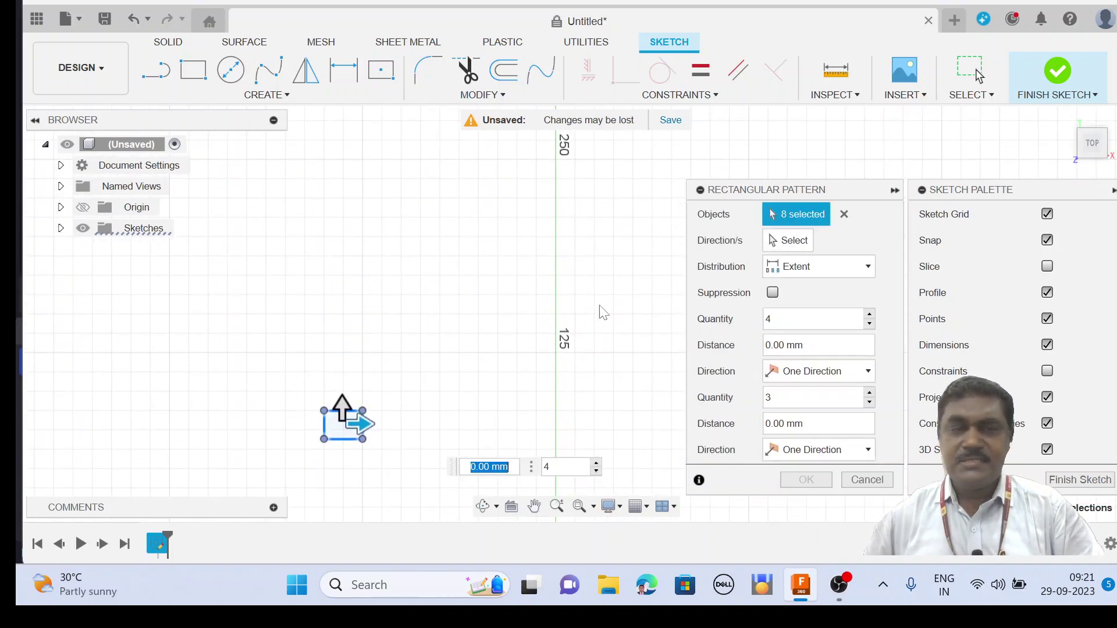
drag(362, 425, 645, 446)
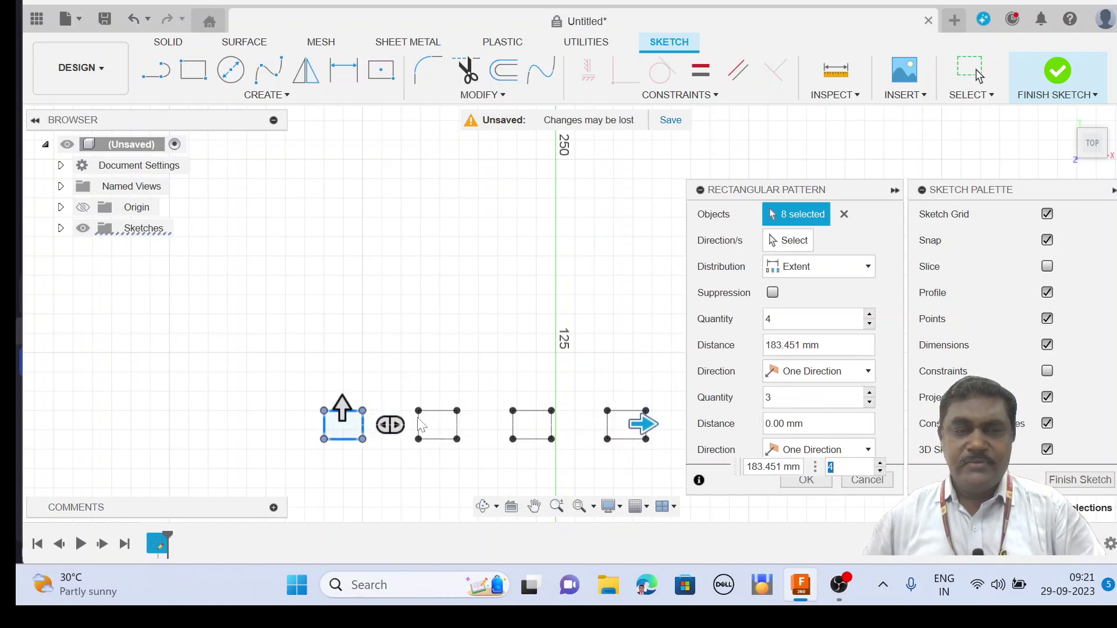
Extend the pattern upward along the green axis direction over a distance of 100 mm and complete it
drag(342, 396, 360, 240)
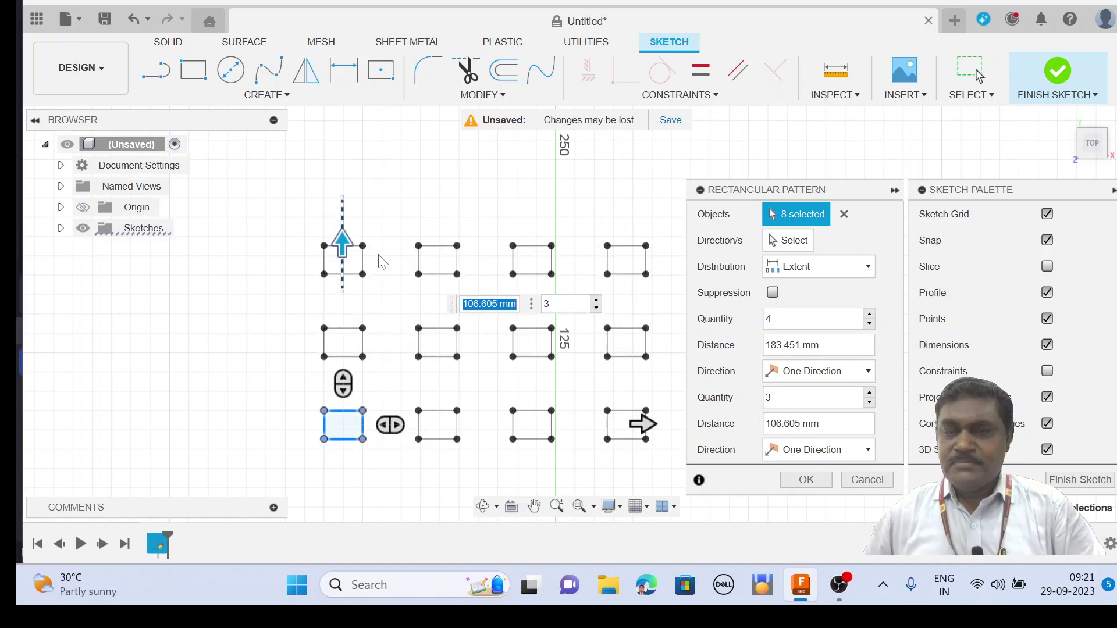
key(Tab)
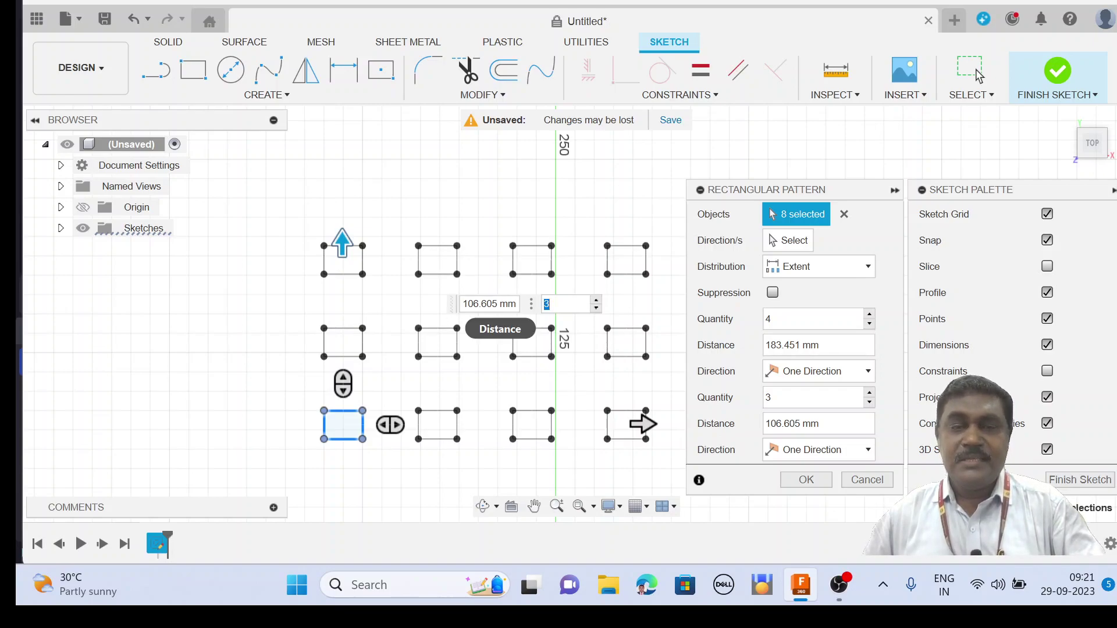
key(Tab)
text(10)
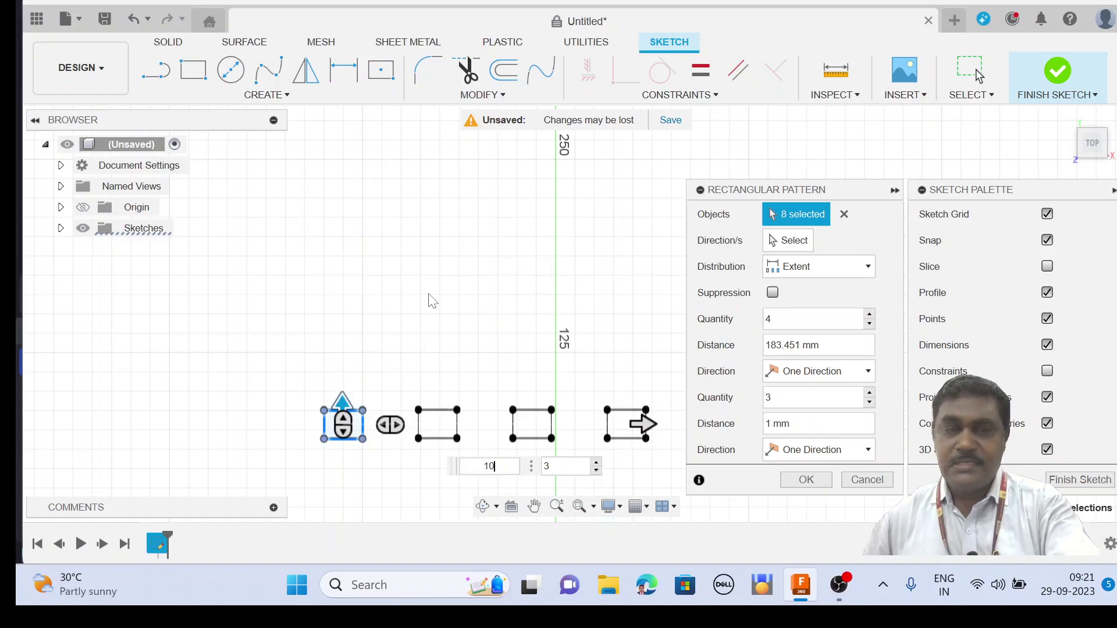
key(Return)
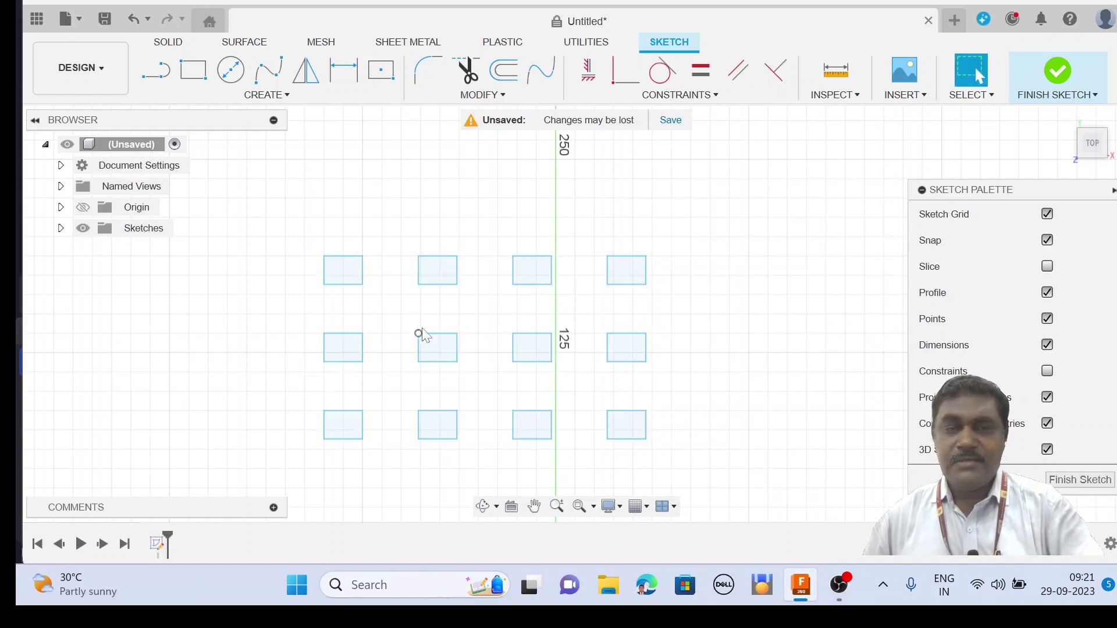